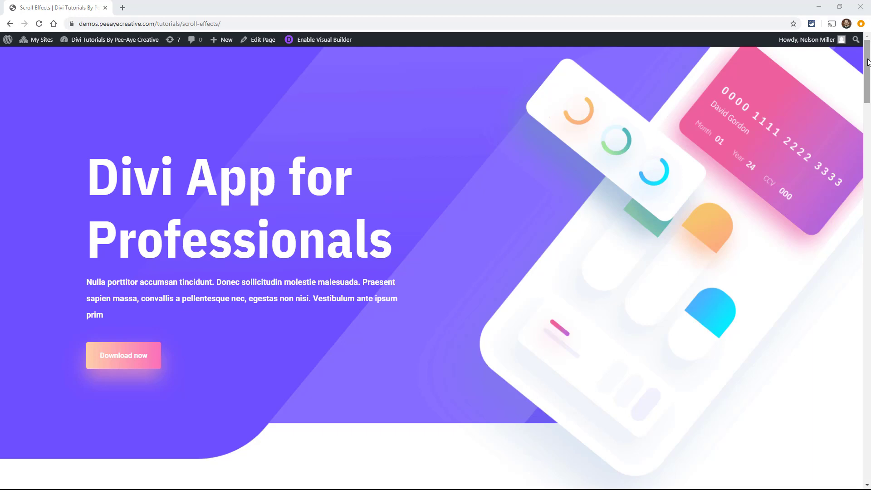
- Scroll through the demo page to preview its scroll effects
{"action": "left_click_drag", "start_coordinate": [867, 62], "coordinate": [856, 150]}
{"action": "scroll", "coordinate": [856, 150], "scroll_direction": "down", "scroll_amount": 3}
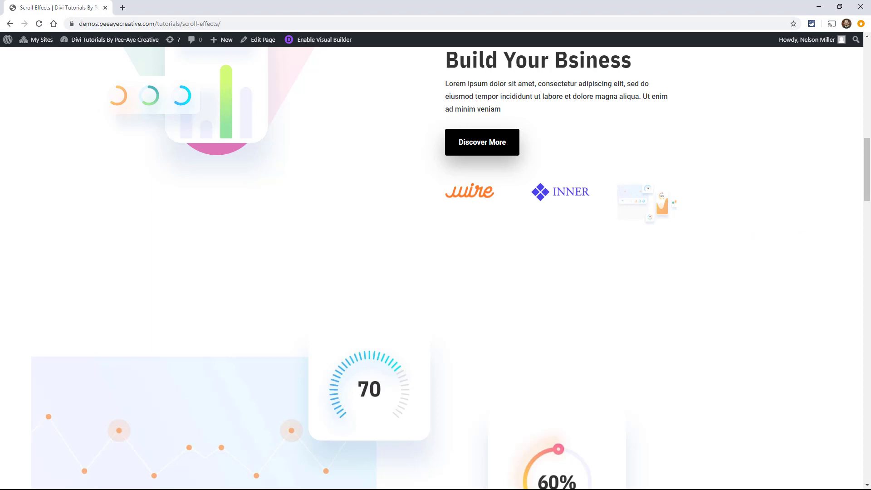
{"action": "left_click_drag", "start_coordinate": [868, 175], "coordinate": [864, 117]}
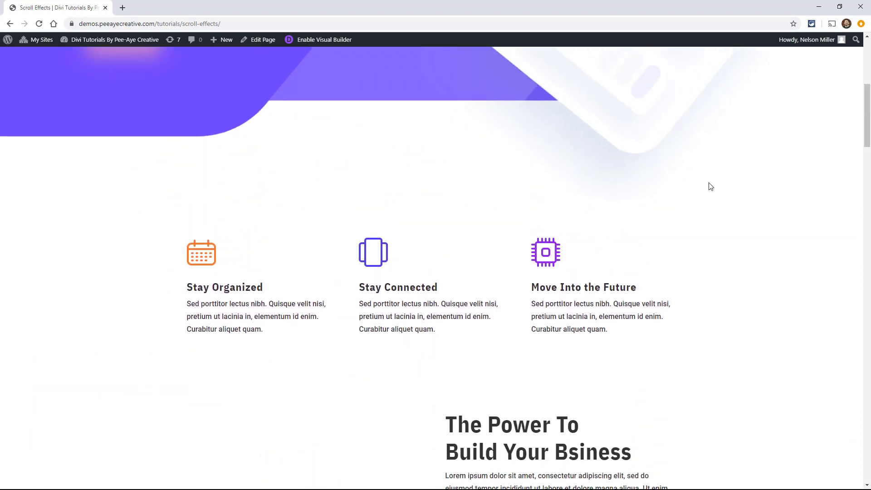
{"action": "scroll", "coordinate": [625, 211], "scroll_direction": "up", "scroll_amount": 7}
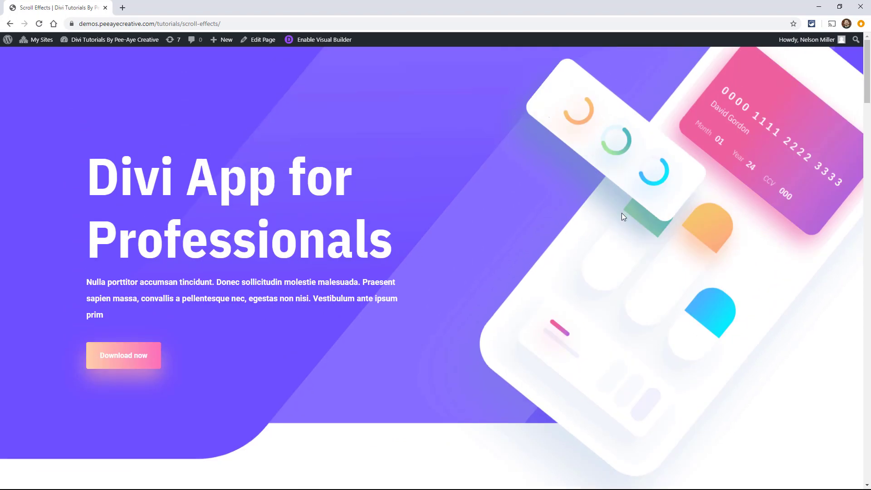
{"action": "scroll", "coordinate": [610, 236], "scroll_direction": "down", "scroll_amount": 10}
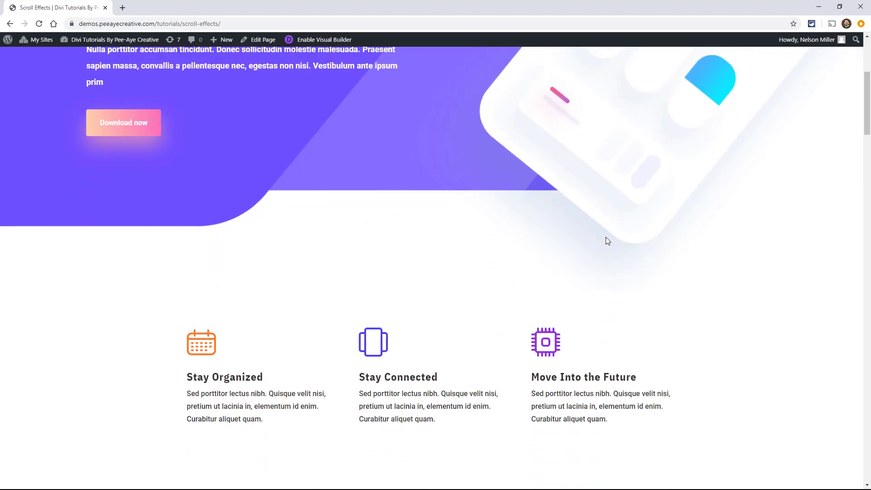
{"action": "scroll", "coordinate": [581, 242], "scroll_direction": "down", "scroll_amount": 3}
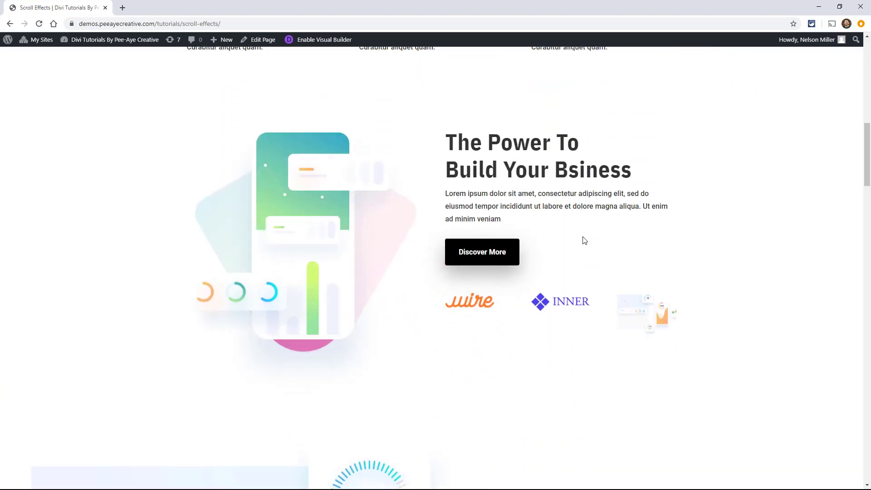
{"action": "scroll", "coordinate": [597, 242], "scroll_direction": "down", "scroll_amount": 2}
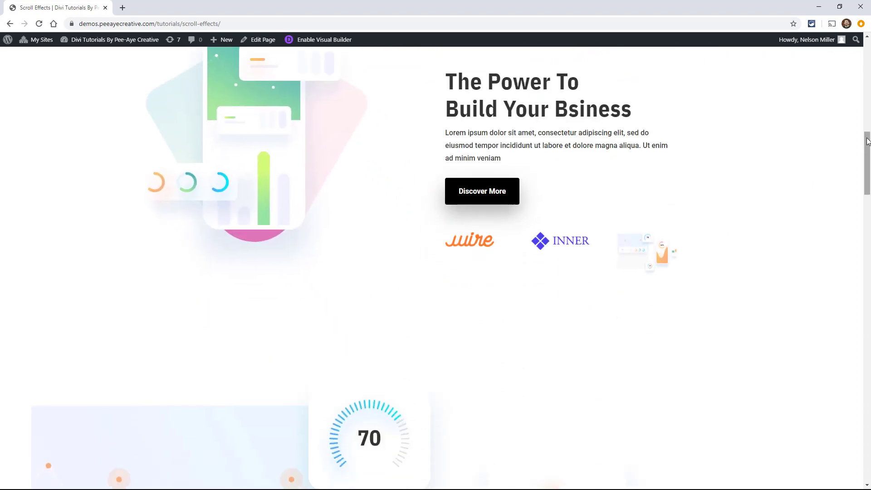
{"action": "left_click_drag", "start_coordinate": [866, 143], "coordinate": [867, 145]}
{"action": "scroll", "coordinate": [739, 220], "scroll_direction": "up", "scroll_amount": 9}
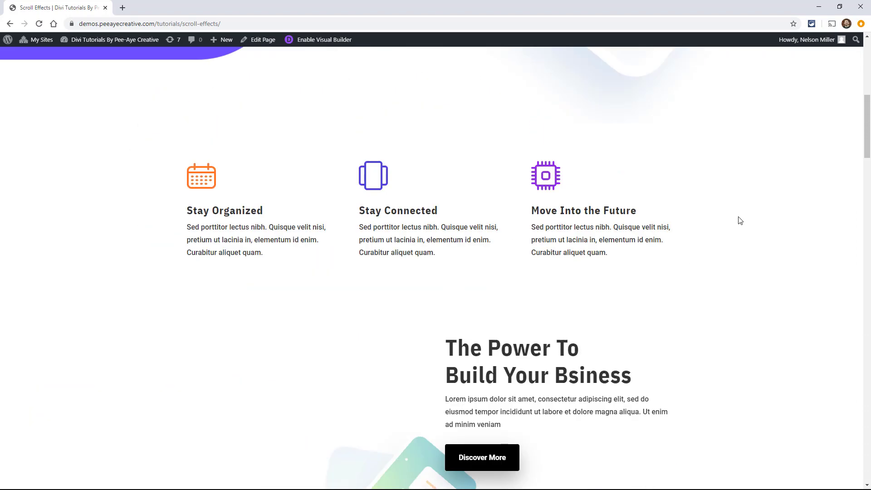
{"action": "scroll", "coordinate": [740, 221], "scroll_direction": "up", "scroll_amount": 6}
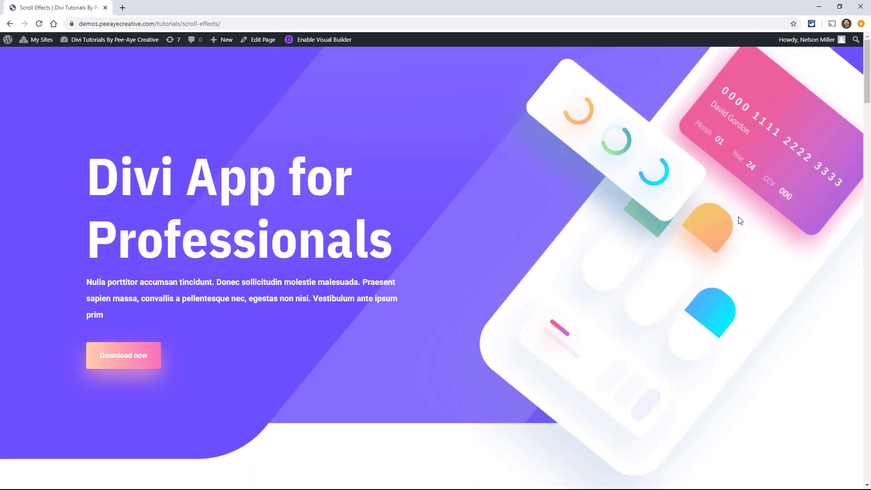
{"action": "scroll", "coordinate": [739, 226], "scroll_direction": "down", "scroll_amount": 1}
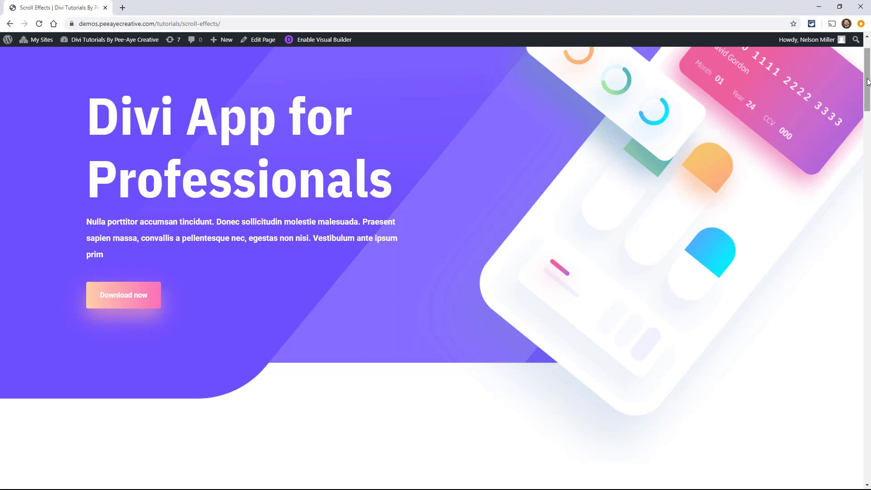
{"action": "left_click_drag", "start_coordinate": [867, 82], "coordinate": [852, 152]}
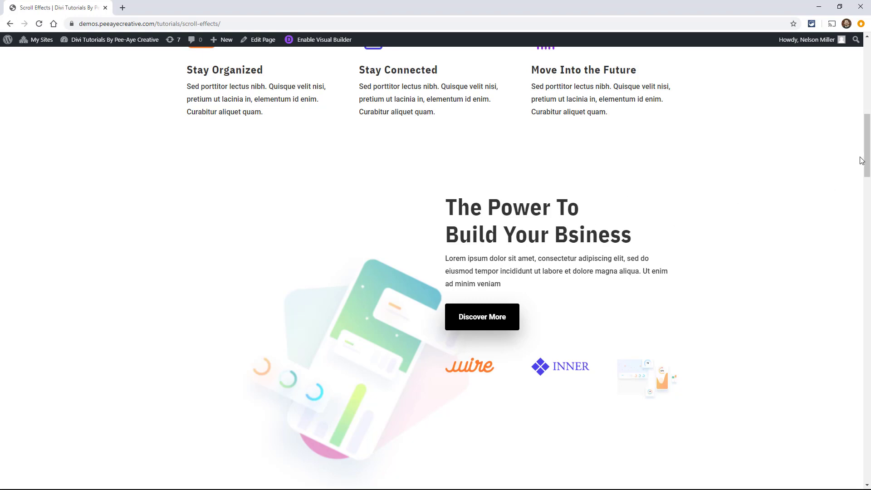
{"action": "mouse_move", "coordinate": [866, 153]}
{"action": "left_mouse_down"}
{"action": "mouse_move", "coordinate": [866, 208]}
{"action": "mouse_move", "coordinate": [866, 158]}
{"action": "left_mouse_up"}
{"action": "scroll", "coordinate": [457, 173], "scroll_direction": "up", "scroll_amount": 4}
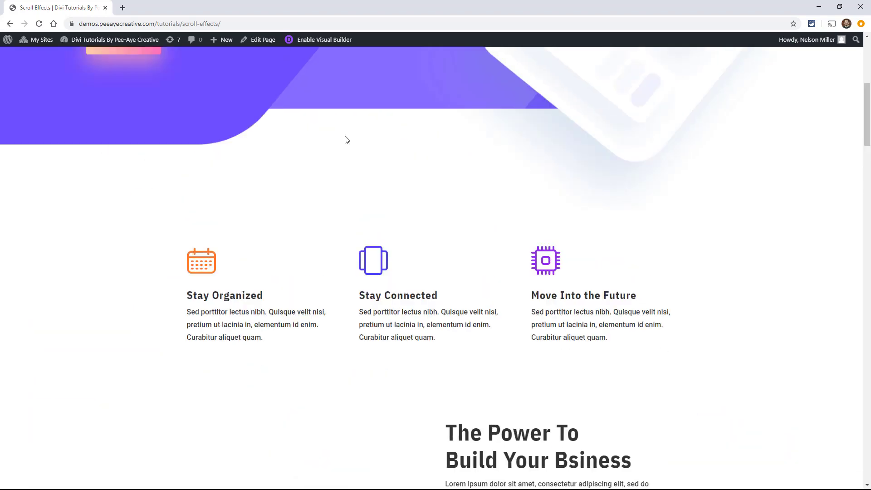
- Enable the Visual Builder, review the hero section's Advanced scroll effects, then close its settings
{"action": "left_click", "coordinate": [307, 40]}
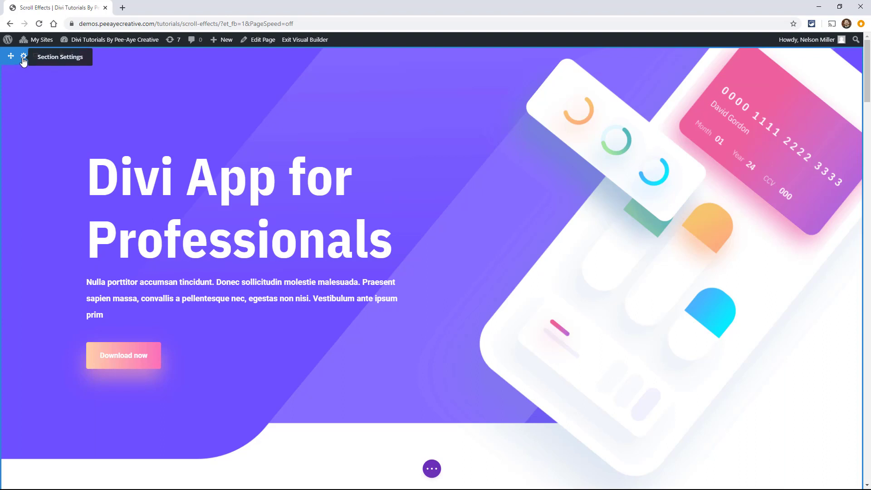
{"action": "left_click", "coordinate": [23, 60]}
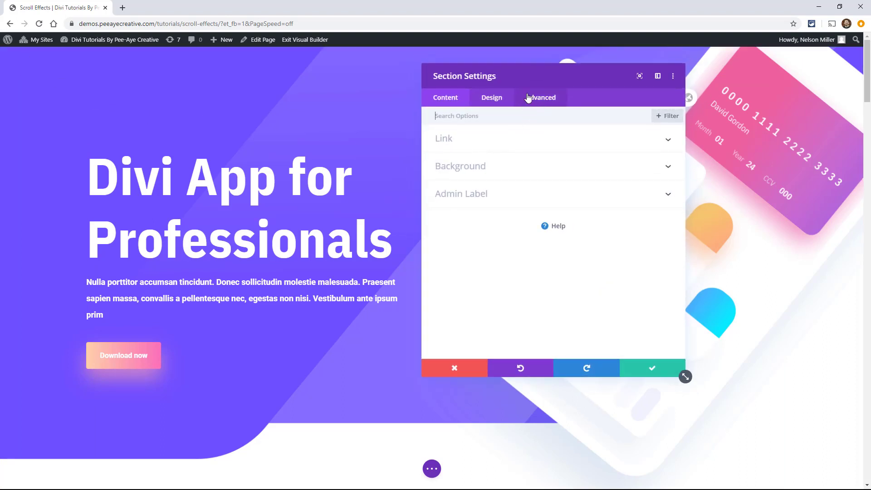
{"action": "left_click", "coordinate": [536, 104]}
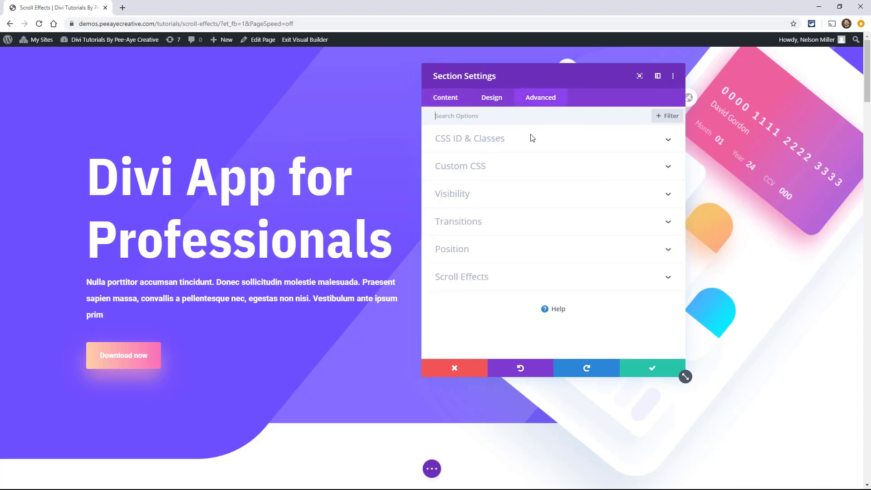
{"action": "left_click", "coordinate": [476, 277]}
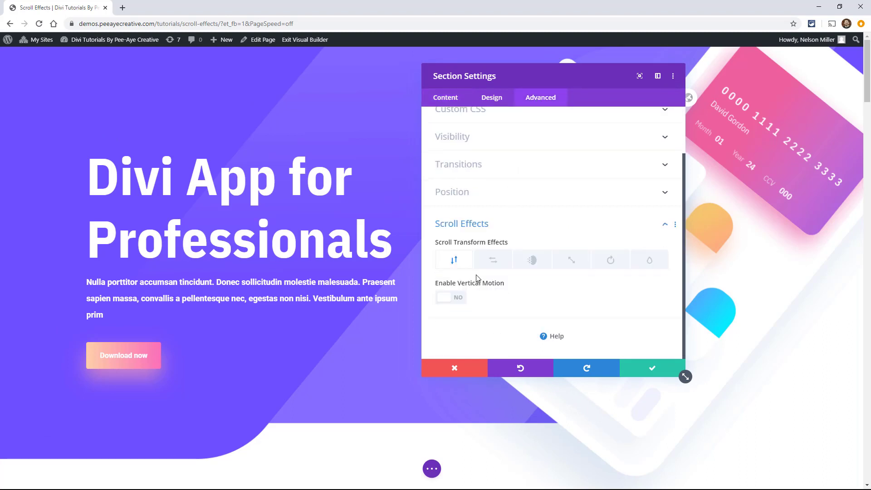
{"action": "left_click", "coordinate": [643, 370]}
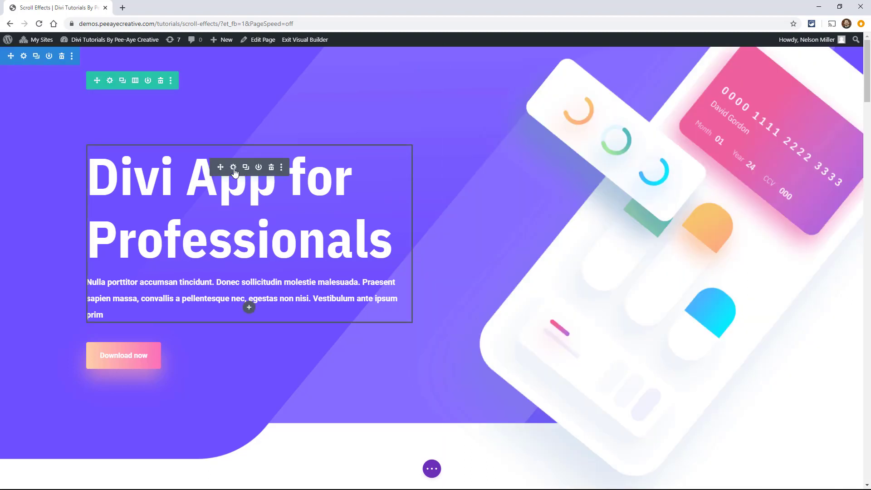
- Open the Scroll Effects options under Advanced for the 'Divi App for Professionals' text module
{"action": "left_click", "coordinate": [233, 169]}
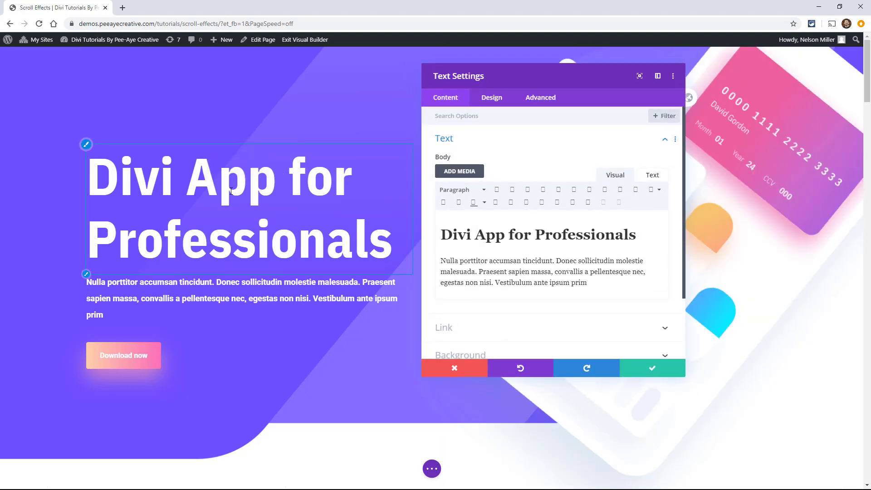
{"action": "left_click", "coordinate": [533, 97]}
{"action": "left_click", "coordinate": [457, 277]}
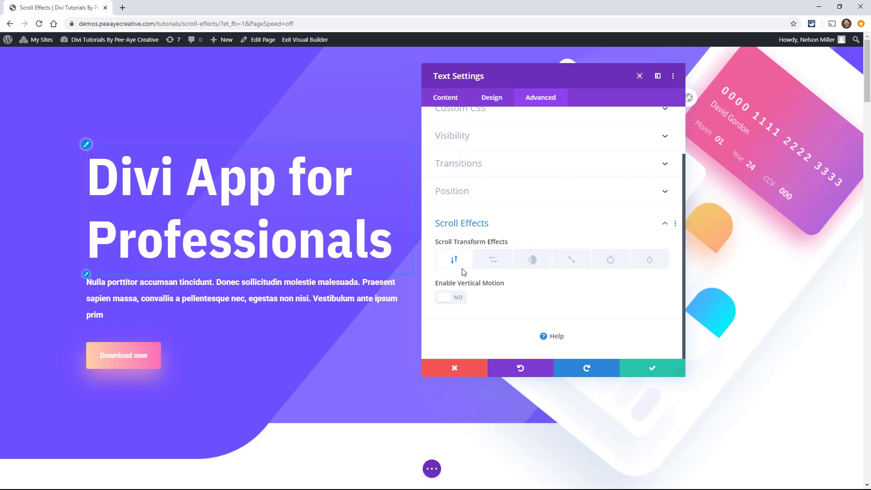
- Review the Horizontal, Fade, Scale, Rotate and Blur effect options in turn
{"action": "left_click", "coordinate": [496, 262]}
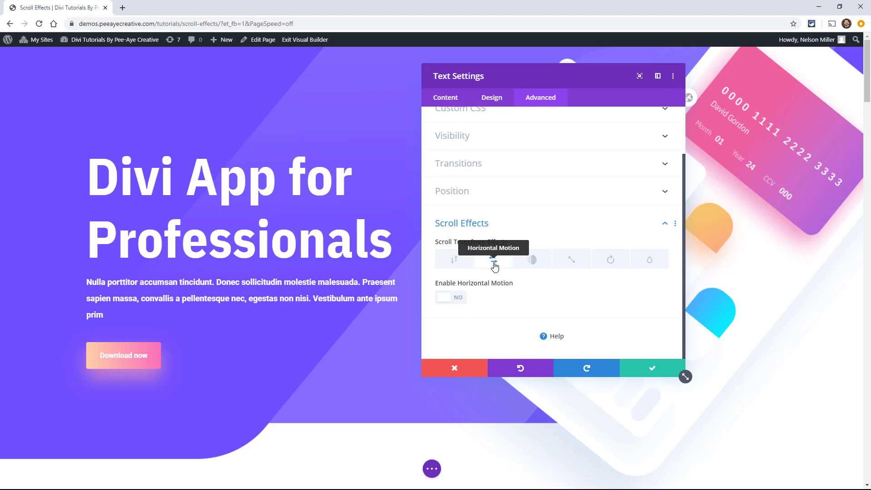
{"action": "left_click", "coordinate": [534, 264]}
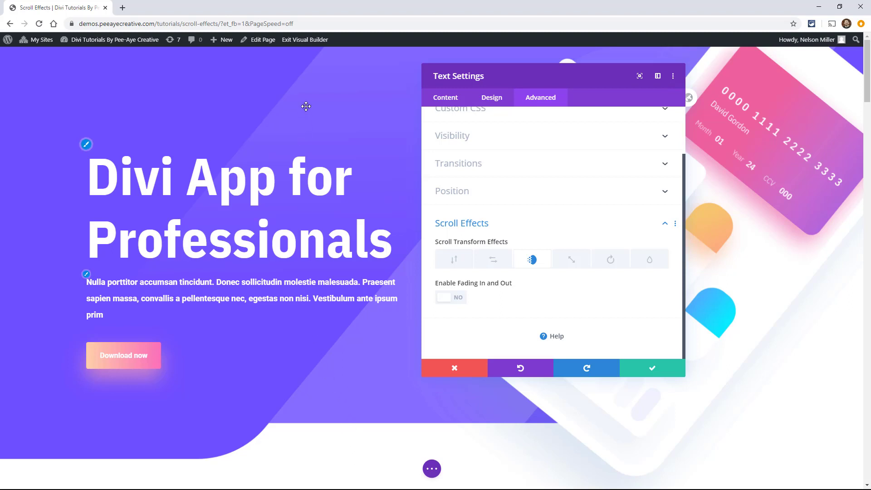
{"action": "left_click", "coordinate": [570, 262]}
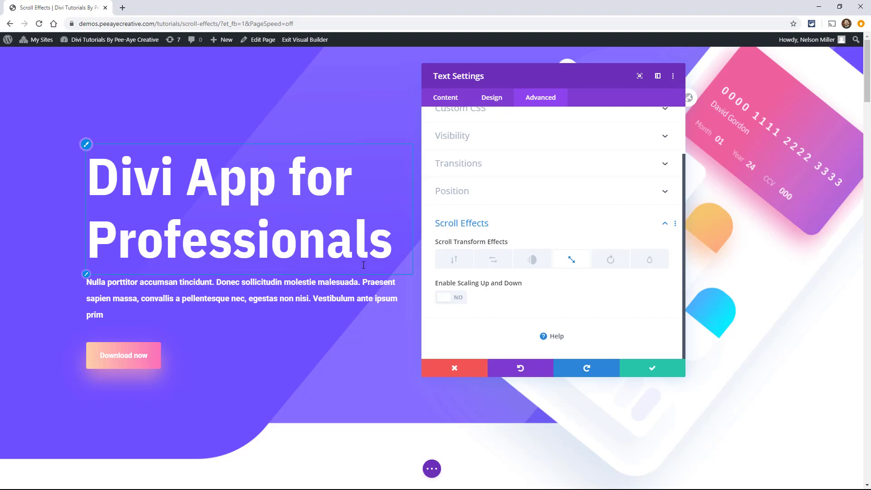
{"action": "left_click", "coordinate": [608, 261]}
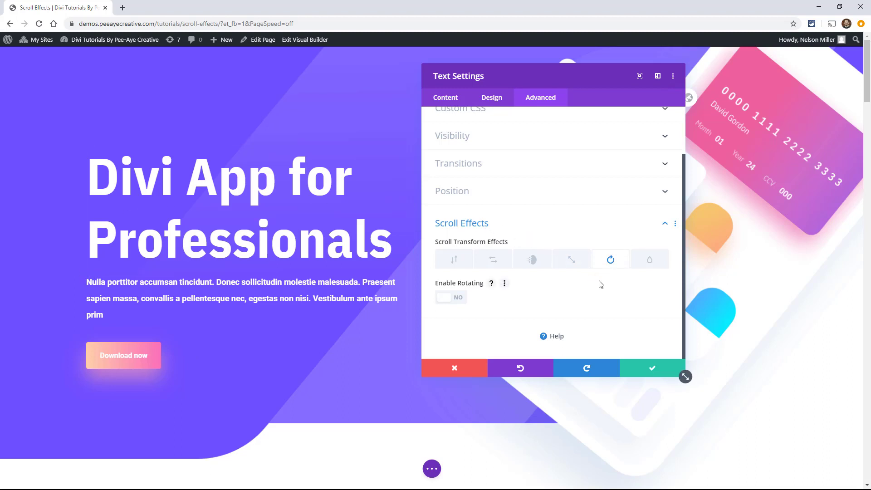
{"action": "left_click", "coordinate": [650, 262]}
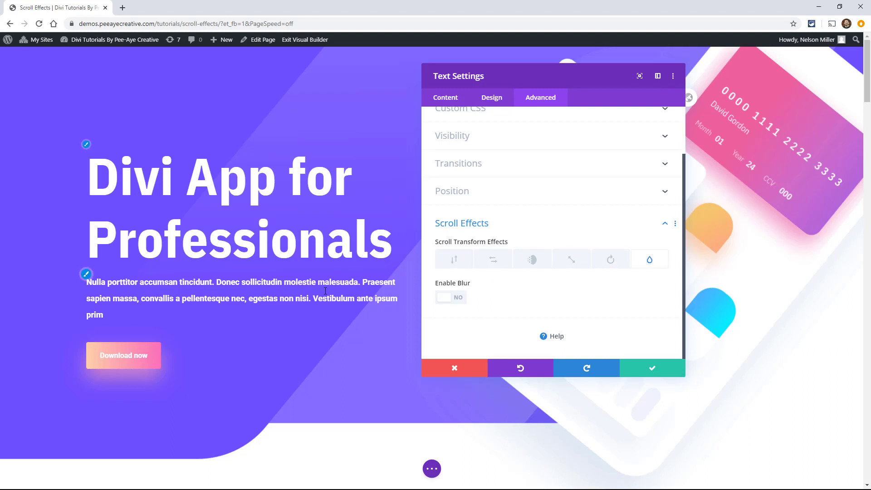
{"action": "scroll", "coordinate": [322, 363], "scroll_direction": "down", "scroll_amount": 1}
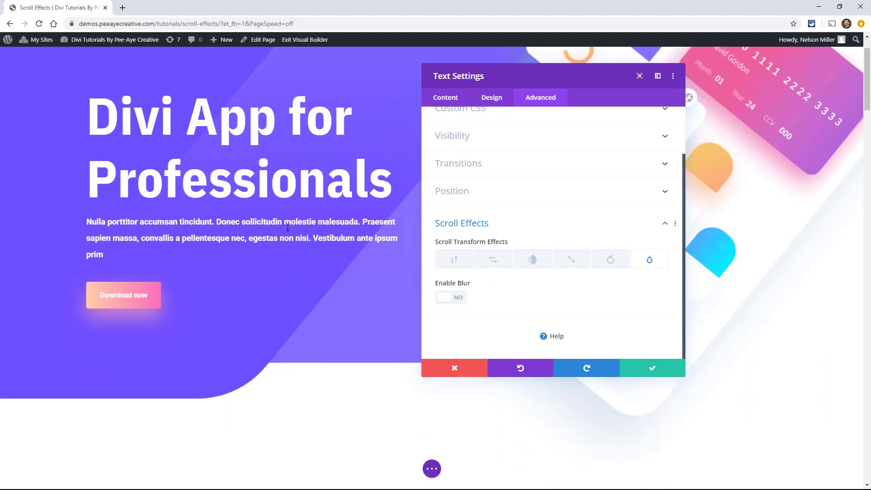
- Close the text settings, scroll to the Power To Build phone image, and open its settings
{"action": "left_click", "coordinate": [646, 368]}
{"action": "scroll", "coordinate": [287, 295], "scroll_direction": "down", "scroll_amount": 3}
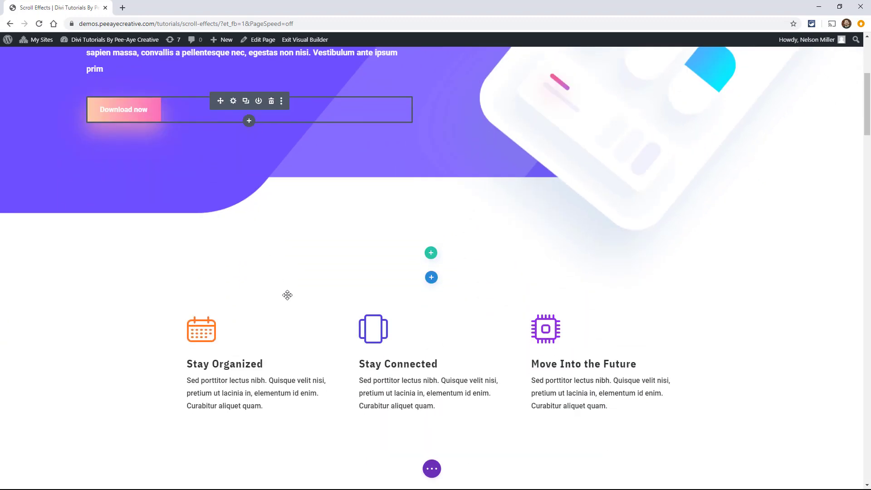
{"action": "scroll", "coordinate": [272, 292], "scroll_direction": "down", "scroll_amount": 3}
{"action": "scroll", "coordinate": [246, 314], "scroll_direction": "down", "scroll_amount": 1}
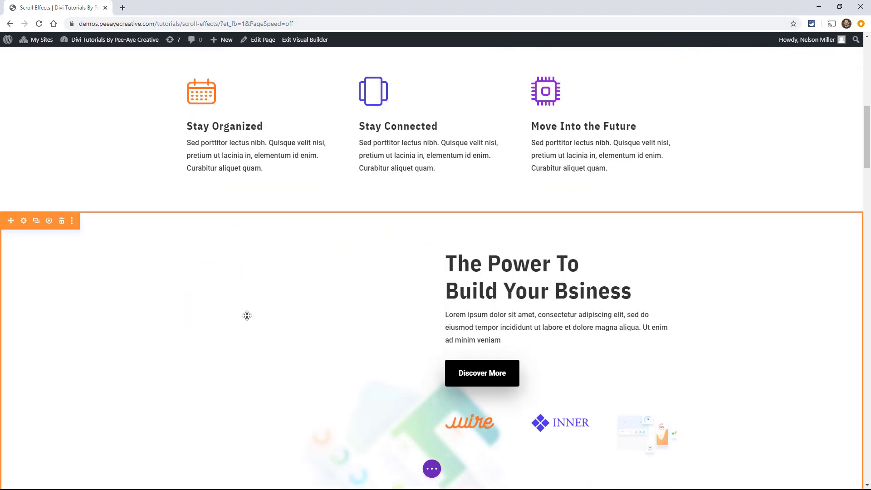
{"action": "scroll", "coordinate": [247, 316], "scroll_direction": "down", "scroll_amount": 4}
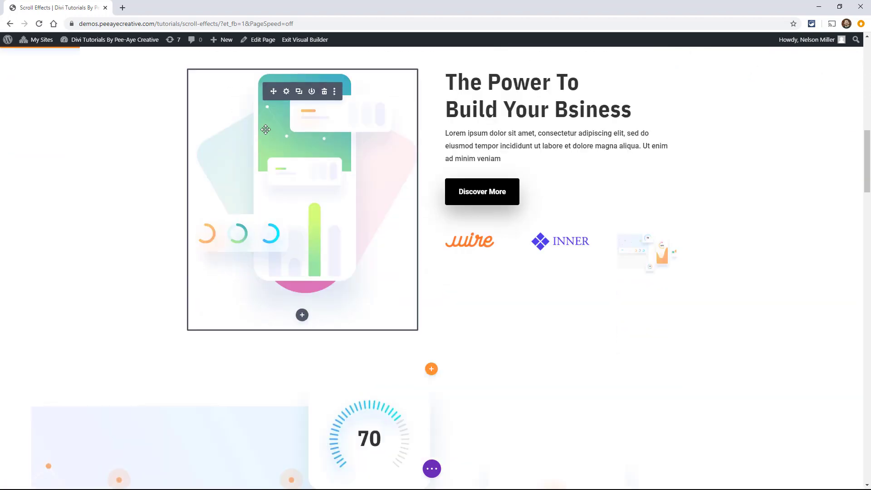
{"action": "scroll", "coordinate": [261, 155], "scroll_direction": "up", "scroll_amount": 3}
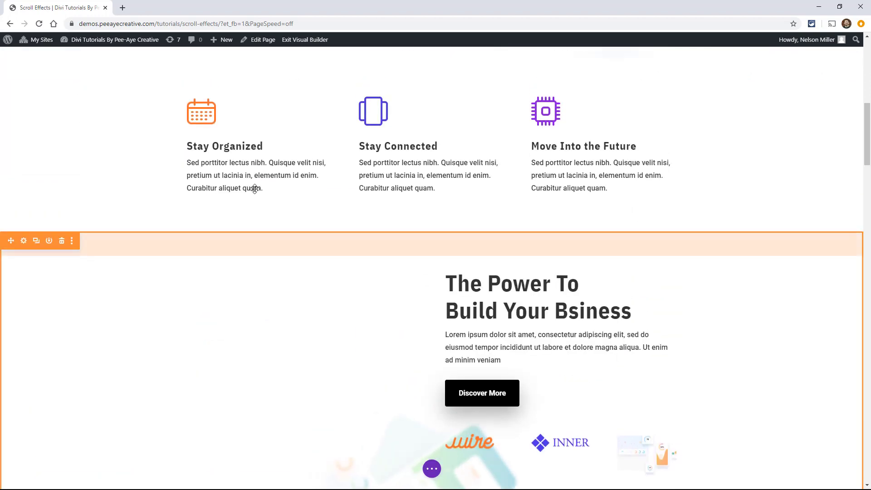
{"action": "scroll", "coordinate": [253, 217], "scroll_direction": "up", "scroll_amount": 2}
{"action": "scroll", "coordinate": [249, 222], "scroll_direction": "up", "scroll_amount": 1}
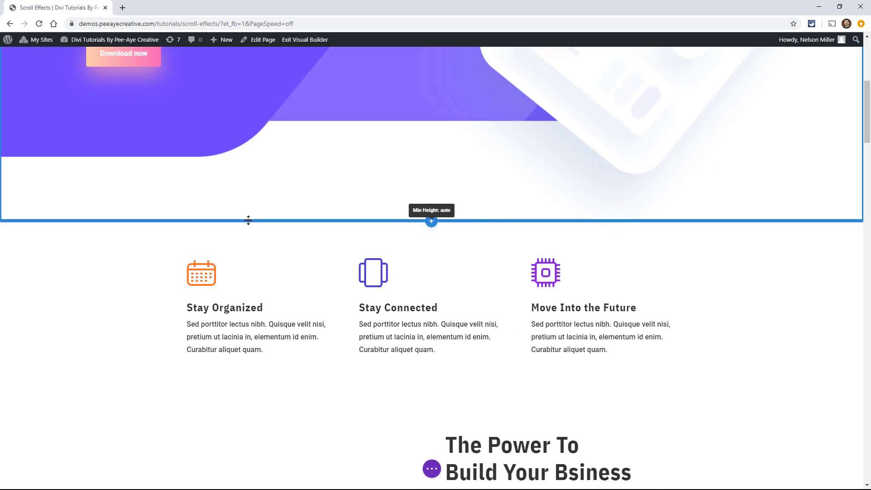
{"action": "scroll", "coordinate": [248, 220], "scroll_direction": "down", "scroll_amount": 4}
{"action": "scroll", "coordinate": [248, 220], "scroll_direction": "down", "scroll_amount": 2}
{"action": "scroll", "coordinate": [251, 179], "scroll_direction": "up", "scroll_amount": 1}
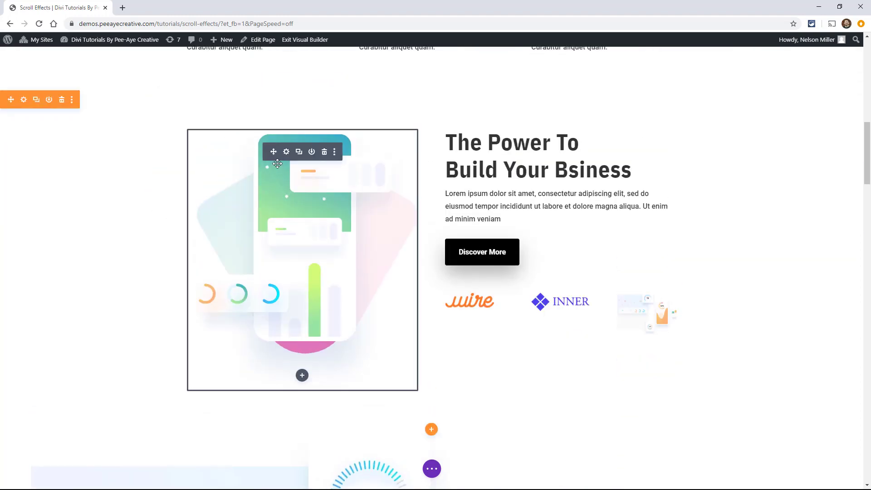
{"action": "right_click", "coordinate": [285, 160]}
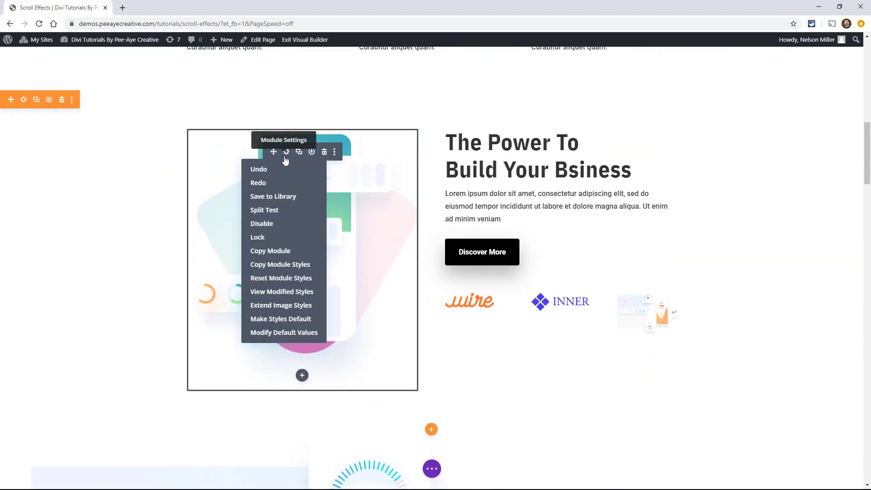
{"action": "left_click", "coordinate": [286, 153]}
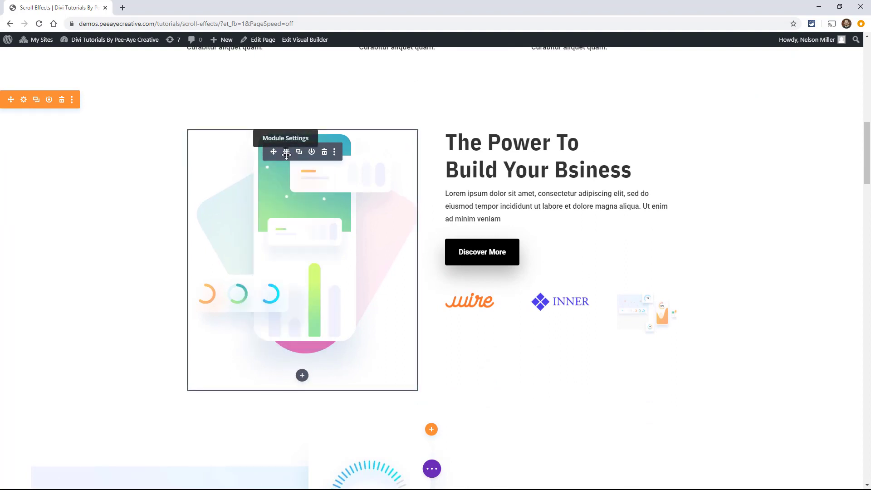
- Reset the phone image's scroll effects styles from the Advanced options
{"action": "left_click", "coordinate": [522, 99]}
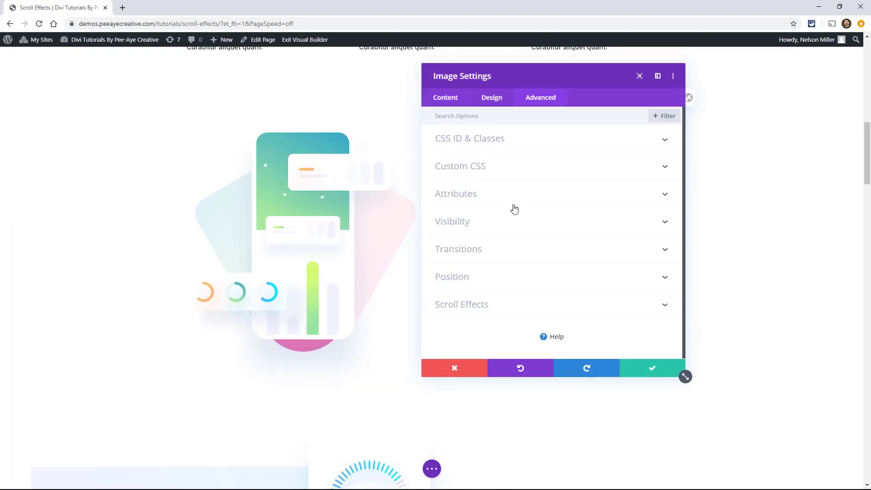
{"action": "right_click", "coordinate": [461, 308]}
{"action": "left_click", "coordinate": [453, 335]}
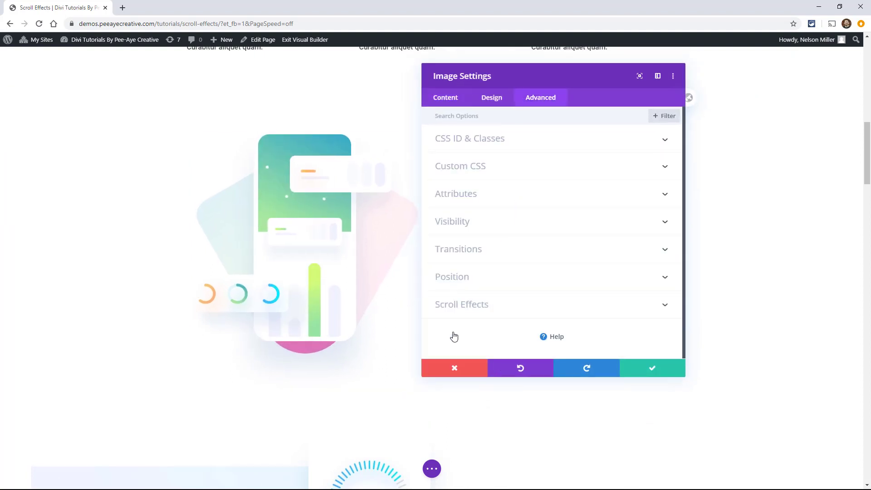
{"action": "scroll", "coordinate": [282, 260], "scroll_direction": "up", "scroll_amount": 4}
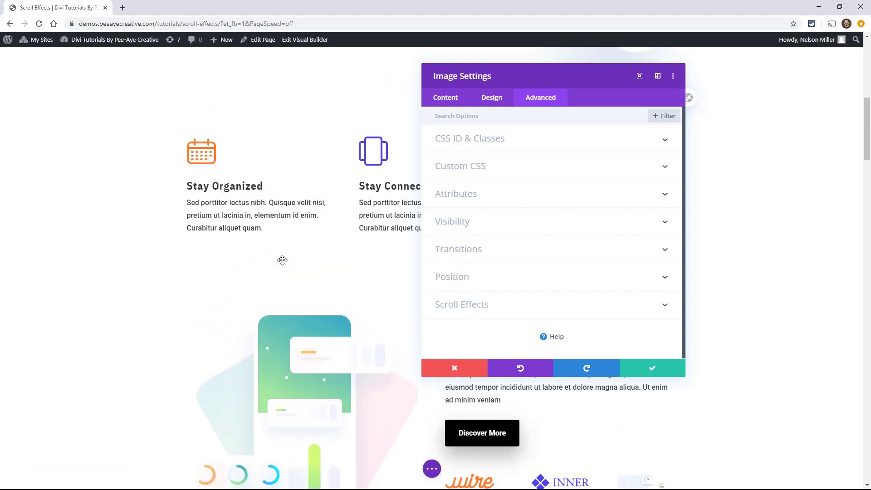
{"action": "scroll", "coordinate": [282, 260], "scroll_direction": "down", "scroll_amount": 3}
- Expand Scroll Effects and look over the Horizontal Motion and Fading options
{"action": "left_click", "coordinate": [483, 306]}
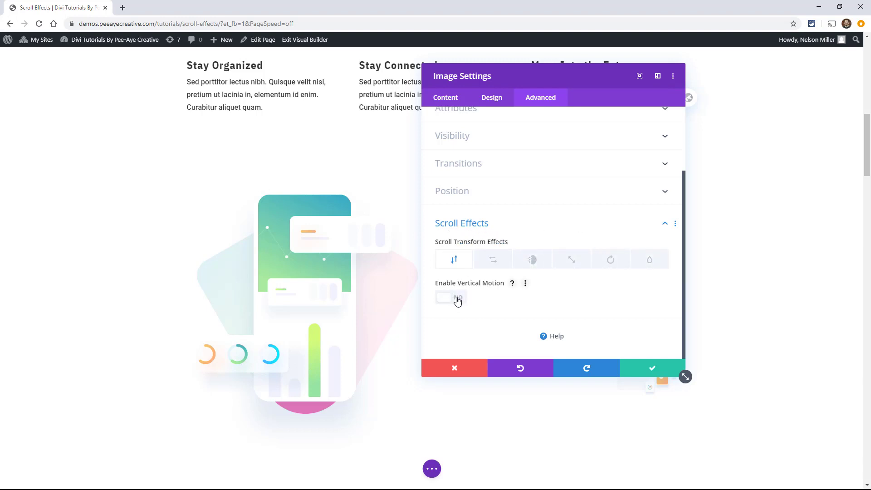
{"action": "left_click", "coordinate": [493, 259]}
{"action": "left_click", "coordinate": [532, 260]}
- Enable Vertical Motion on the phone image with offsets 4, 0 and -4
{"action": "left_click", "coordinate": [567, 260]}
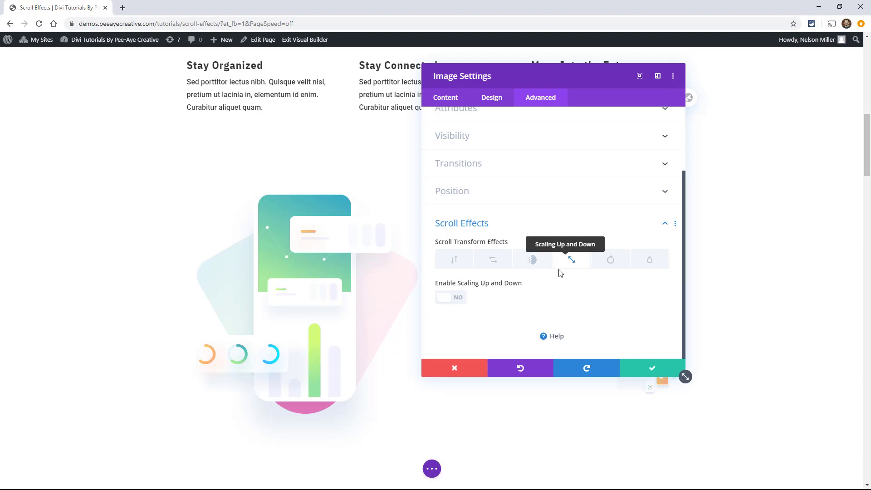
{"action": "left_click", "coordinate": [454, 260]}
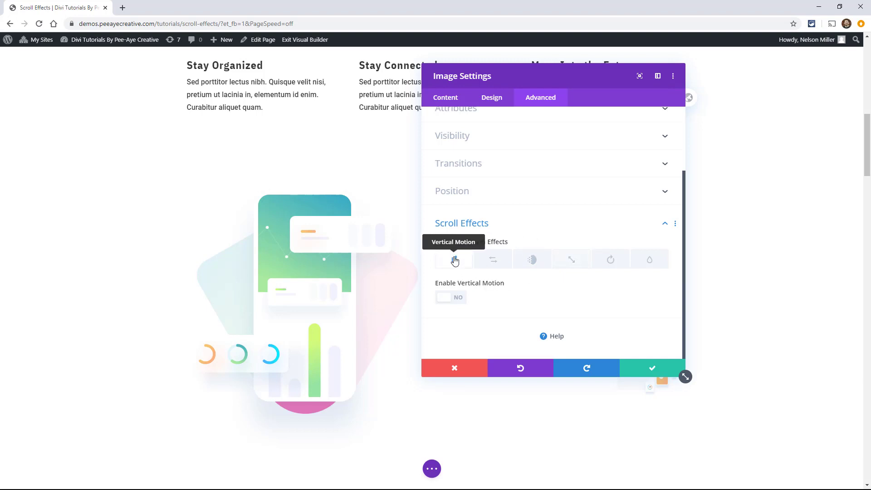
{"action": "left_click", "coordinate": [446, 298]}
{"action": "scroll", "coordinate": [443, 281], "scroll_direction": "down", "scroll_amount": 2}
{"action": "scroll", "coordinate": [443, 281], "scroll_direction": "down", "scroll_amount": 3}
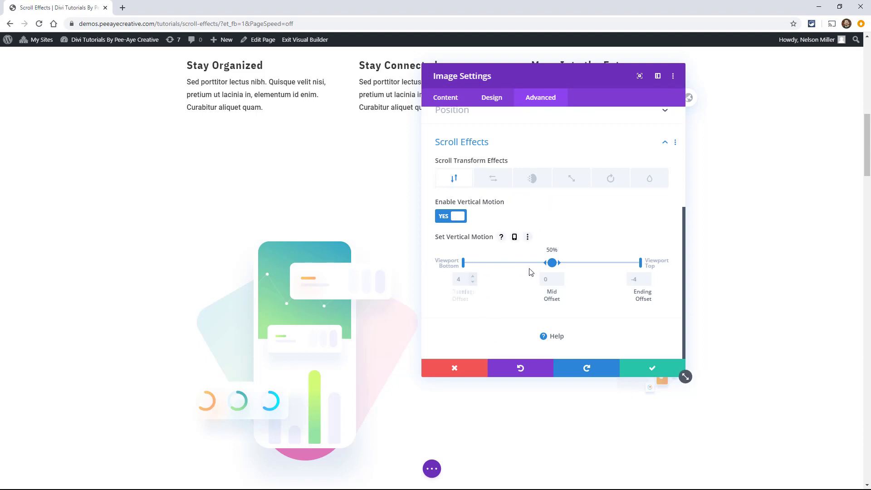
{"action": "left_click", "coordinate": [494, 182]}
{"action": "left_click", "coordinate": [459, 258]}
- Enable Fading In and Out and Rotating on the phone image, then return to Vertical Motion
{"action": "left_click", "coordinate": [532, 178]}
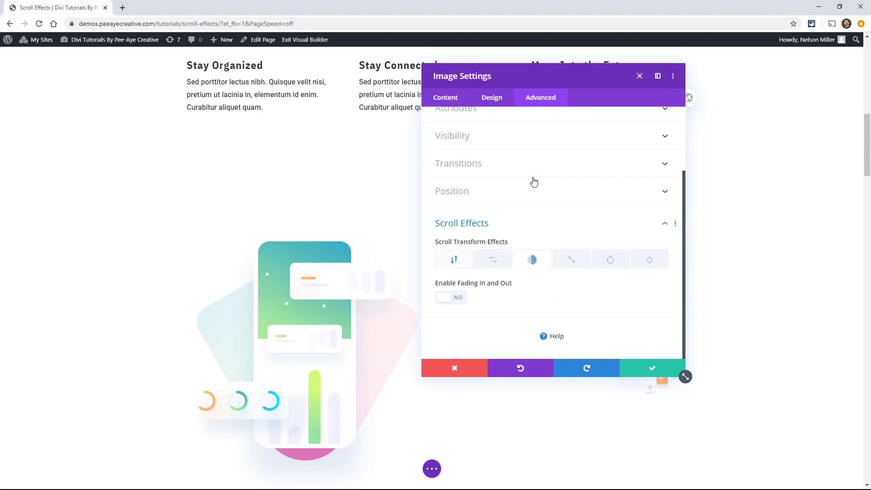
{"action": "left_click", "coordinate": [453, 300]}
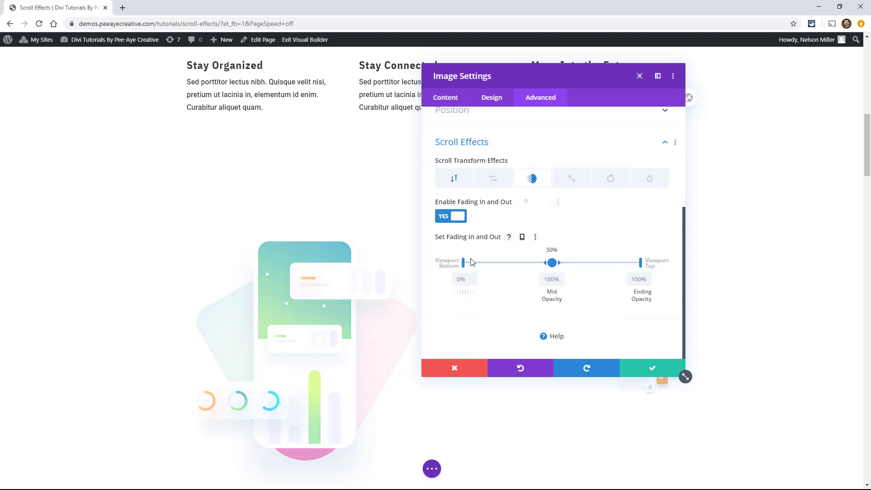
{"action": "left_click", "coordinate": [608, 178]}
{"action": "left_click", "coordinate": [457, 298]}
{"action": "scroll", "coordinate": [499, 272], "scroll_direction": "down", "scroll_amount": 2}
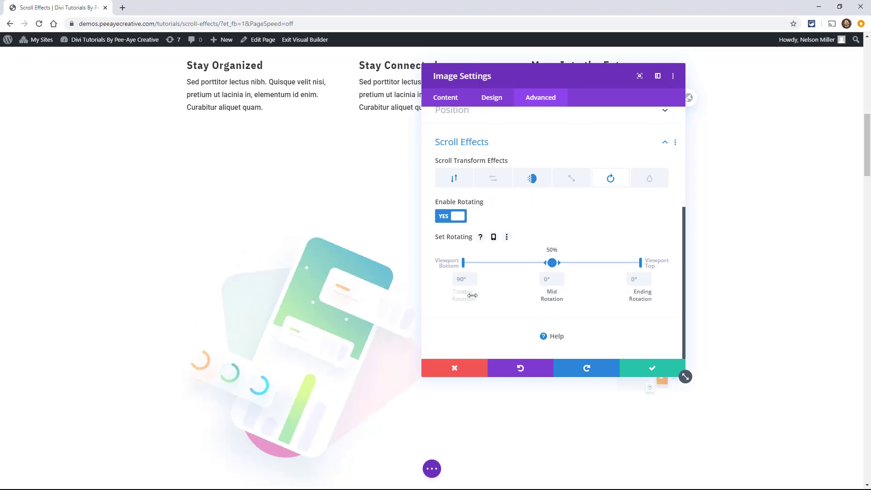
{"action": "left_click", "coordinate": [454, 178]}
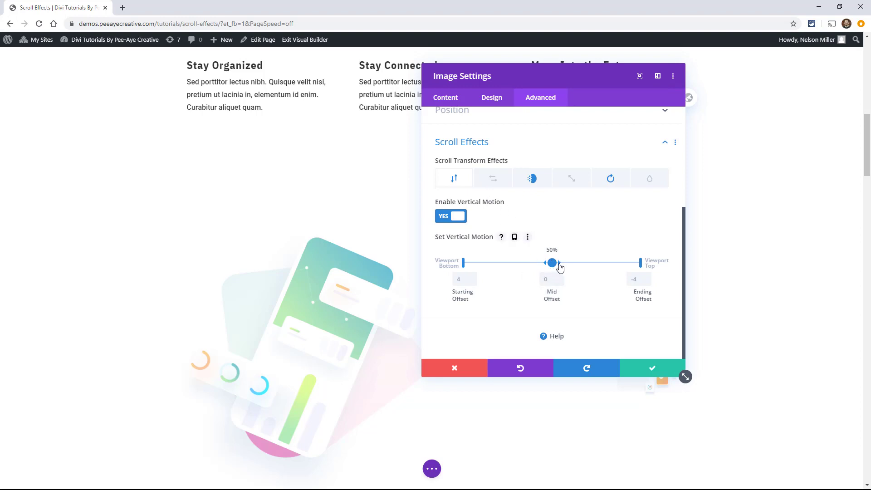
- Drag the Vertical Motion slider handles so the middle range spans 29% to 71%
{"action": "left_click_drag", "start_coordinate": [559, 263], "coordinate": [582, 262]}
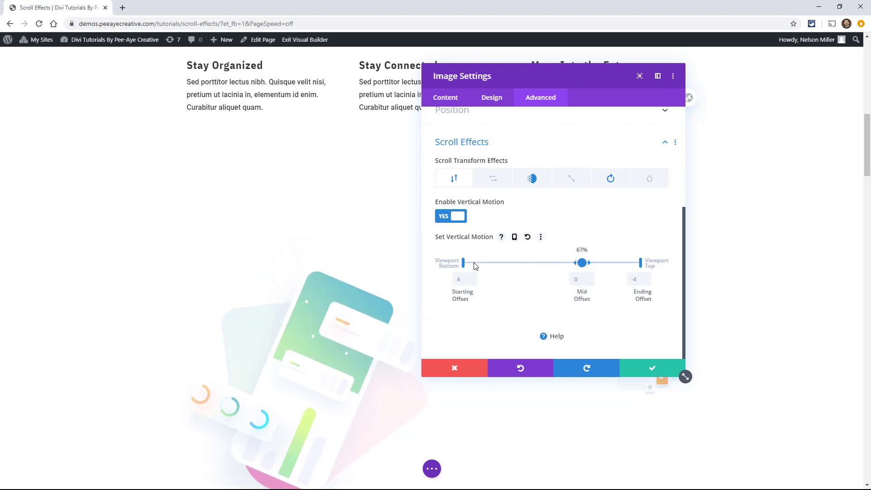
{"action": "left_click_drag", "start_coordinate": [476, 262], "coordinate": [507, 263]}
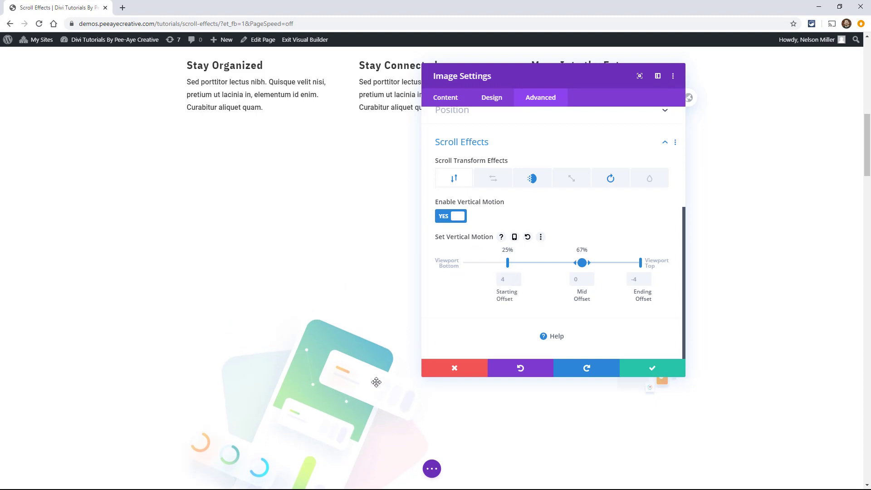
{"action": "left_click_drag", "start_coordinate": [502, 262], "coordinate": [463, 262]}
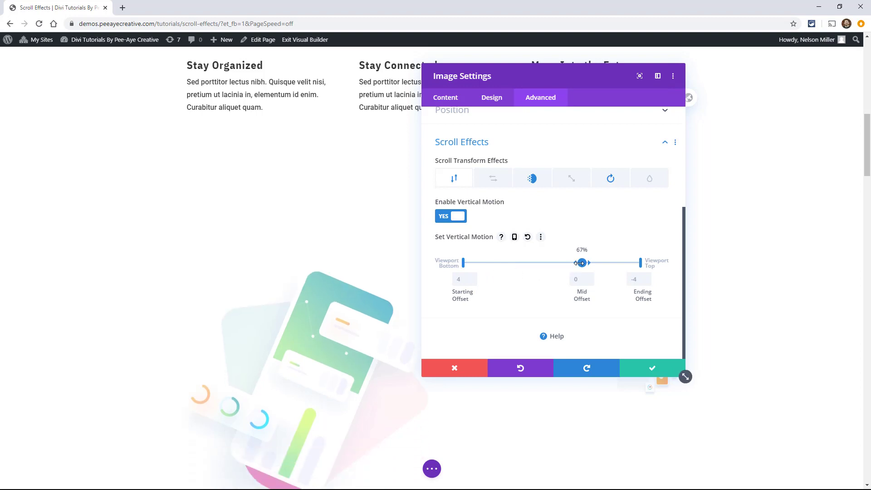
{"action": "mouse_move", "coordinate": [577, 263]}
{"action": "left_mouse_down"}
{"action": "mouse_move", "coordinate": [547, 263]}
{"action": "mouse_move", "coordinate": [588, 263]}
{"action": "left_mouse_up"}
{"action": "left_click_drag", "start_coordinate": [529, 264], "coordinate": [514, 263]}
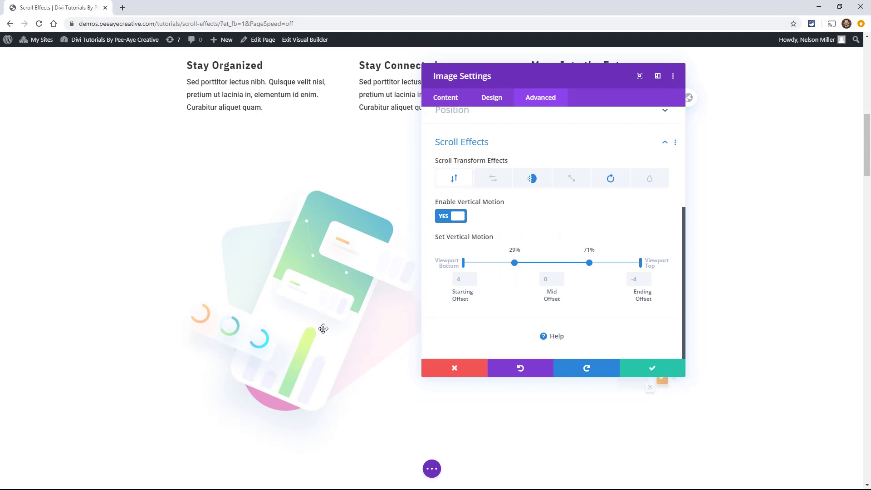
{"action": "scroll", "coordinate": [328, 236], "scroll_direction": "down", "scroll_amount": 2}
{"action": "scroll", "coordinate": [330, 247], "scroll_direction": "up", "scroll_amount": 2}
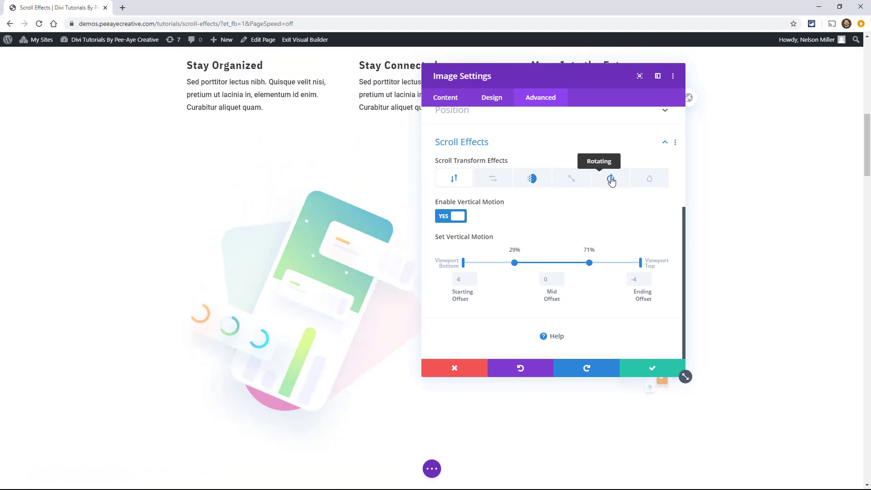
- Disable the Rotating and Fading effects and return to Vertical Motion
{"action": "left_click", "coordinate": [610, 179]}
{"action": "left_click", "coordinate": [456, 216]}
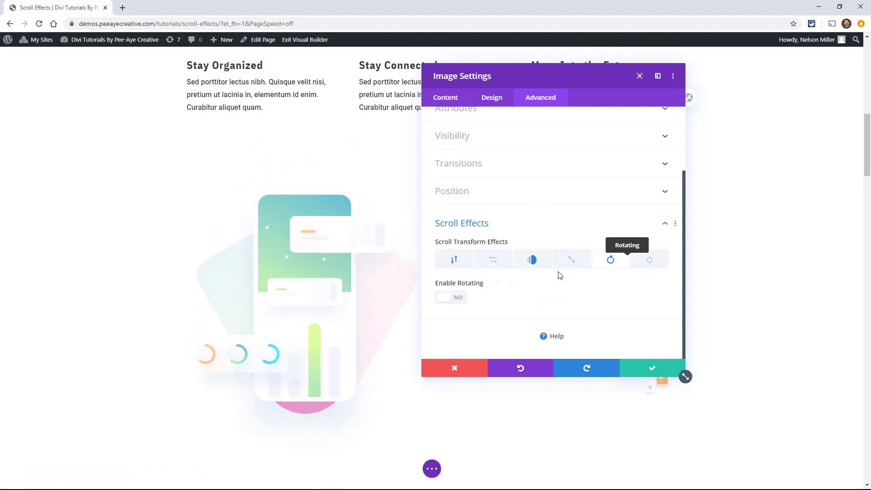
{"action": "left_click", "coordinate": [530, 260]}
{"action": "left_click", "coordinate": [448, 216]}
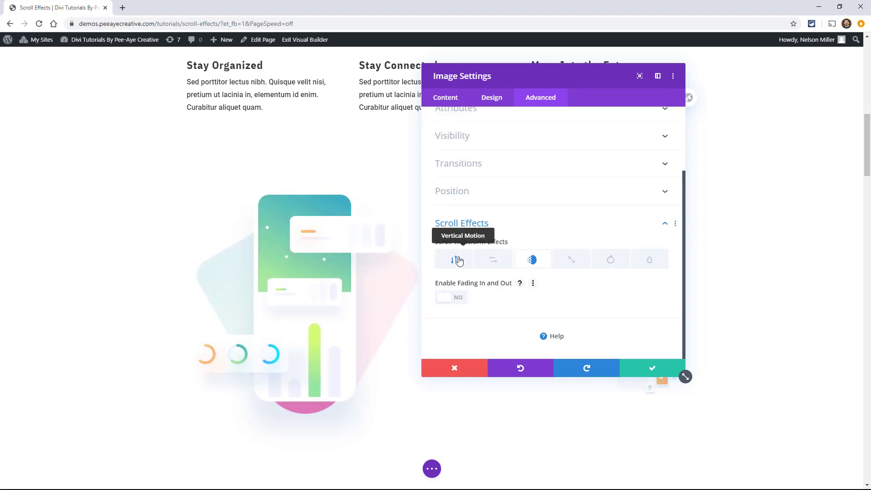
{"action": "left_click", "coordinate": [454, 259]}
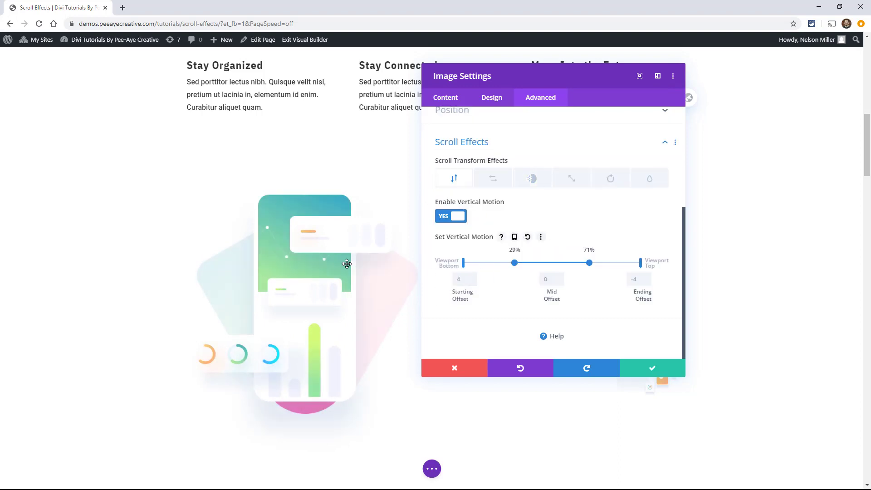
- Drag the middle range's start handle so vertical motion's middle spans 15% to 62%
{"action": "scroll", "coordinate": [349, 254], "scroll_direction": "up", "scroll_amount": 2}
{"action": "scroll", "coordinate": [352, 247], "scroll_direction": "down", "scroll_amount": 1}
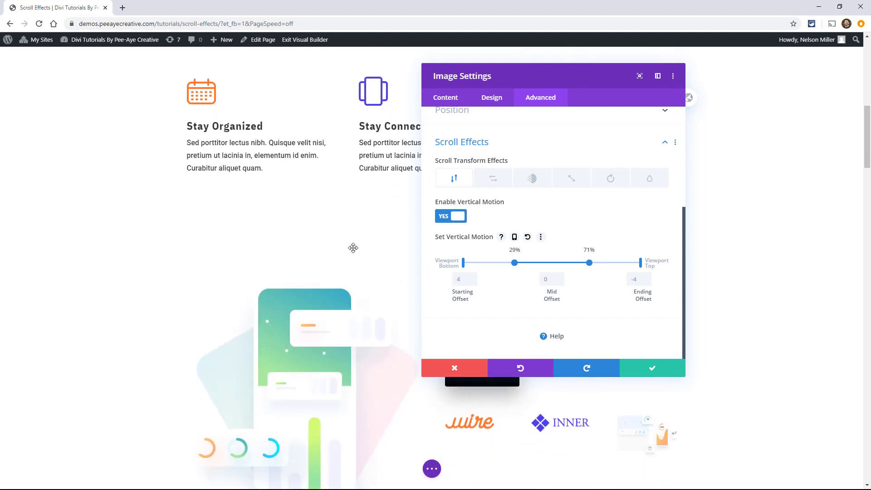
{"action": "scroll", "coordinate": [353, 248], "scroll_direction": "up", "scroll_amount": 2}
{"action": "left_click_drag", "start_coordinate": [867, 131], "coordinate": [869, 164]}
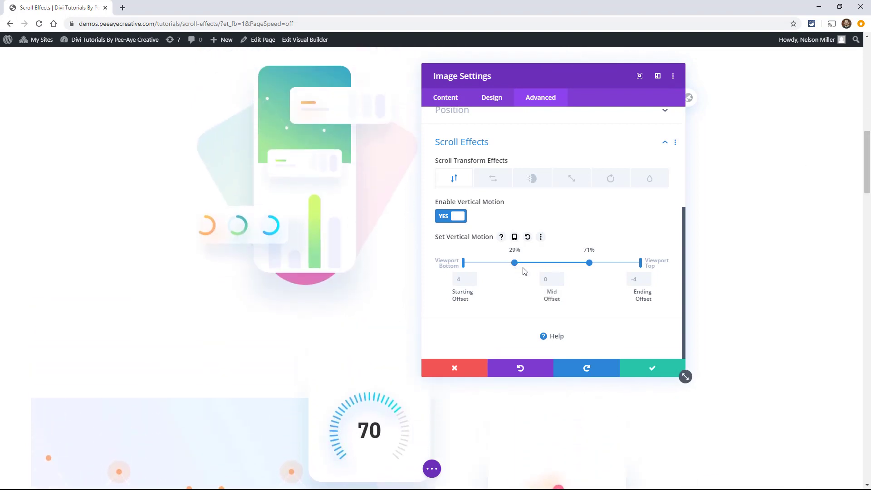
{"action": "left_click_drag", "start_coordinate": [514, 263], "coordinate": [572, 263]}
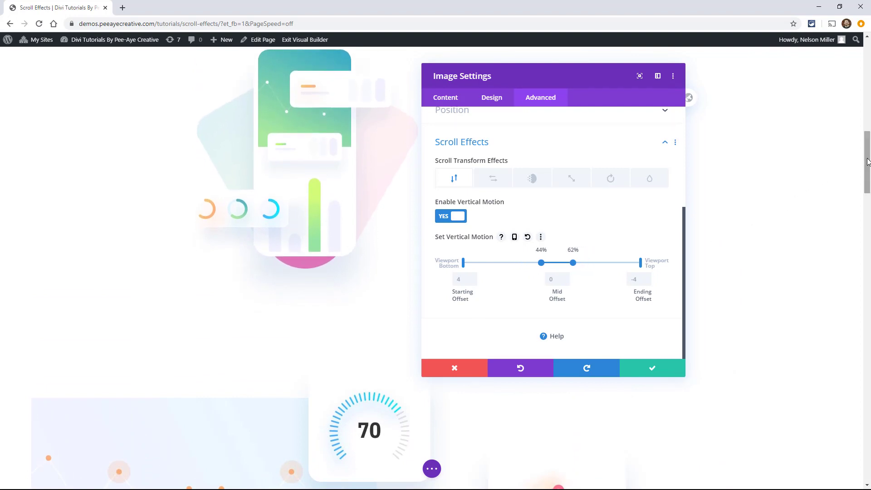
{"action": "mouse_move", "coordinate": [867, 162]}
{"action": "left_mouse_down"}
{"action": "mouse_move", "coordinate": [867, 116]}
{"action": "mouse_move", "coordinate": [868, 175]}
{"action": "left_mouse_up"}
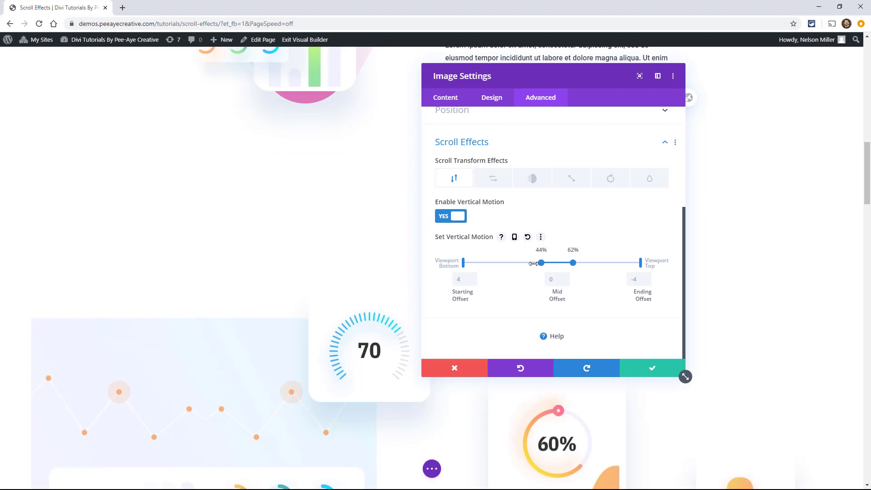
{"action": "left_click_drag", "start_coordinate": [540, 263], "coordinate": [488, 267]}
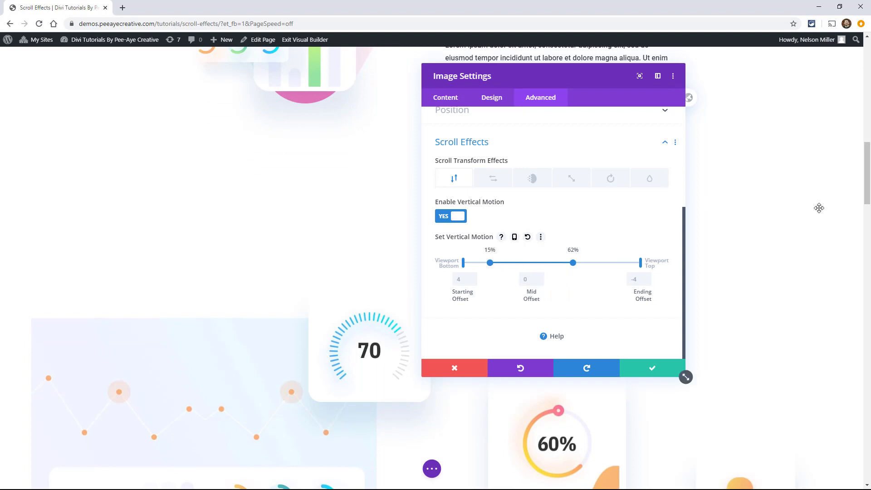
{"action": "mouse_move", "coordinate": [868, 174]}
{"action": "left_mouse_down"}
{"action": "mouse_move", "coordinate": [868, 120]}
{"action": "mouse_move", "coordinate": [870, 163]}
{"action": "left_mouse_up"}
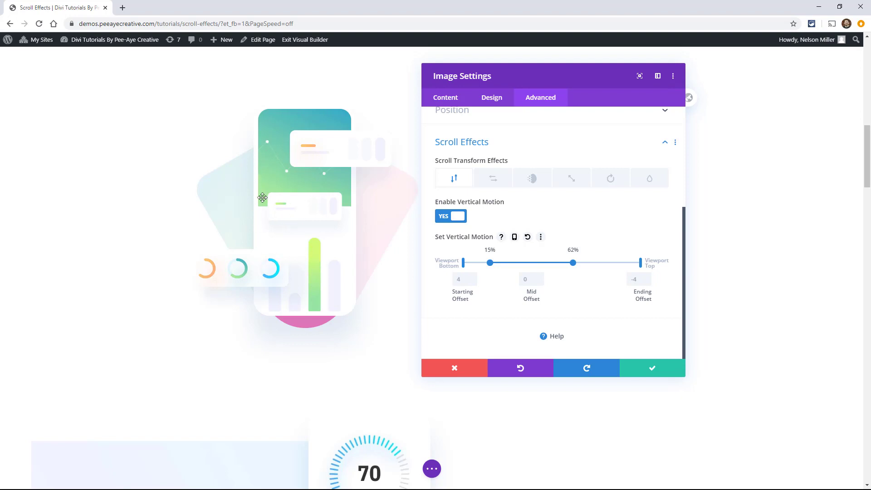
- Disable Vertical Motion and enable Horizontal Motion on the phone image
{"action": "left_click_drag", "start_coordinate": [461, 75], "coordinate": [521, 70]}
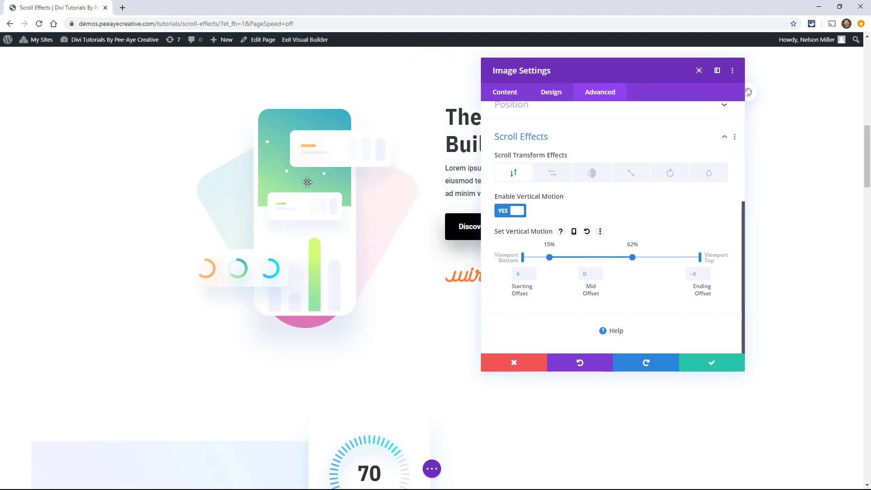
{"action": "left_click", "coordinate": [553, 180]}
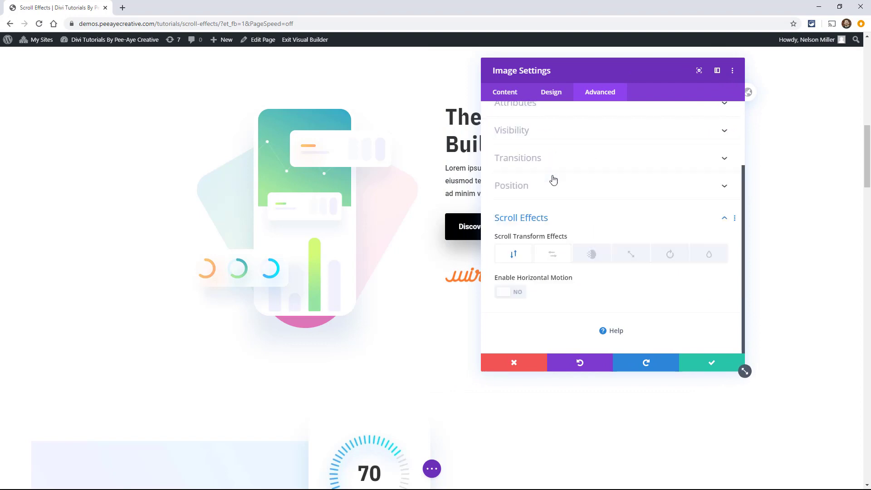
{"action": "left_click", "coordinate": [513, 260]}
{"action": "left_click", "coordinate": [528, 210]}
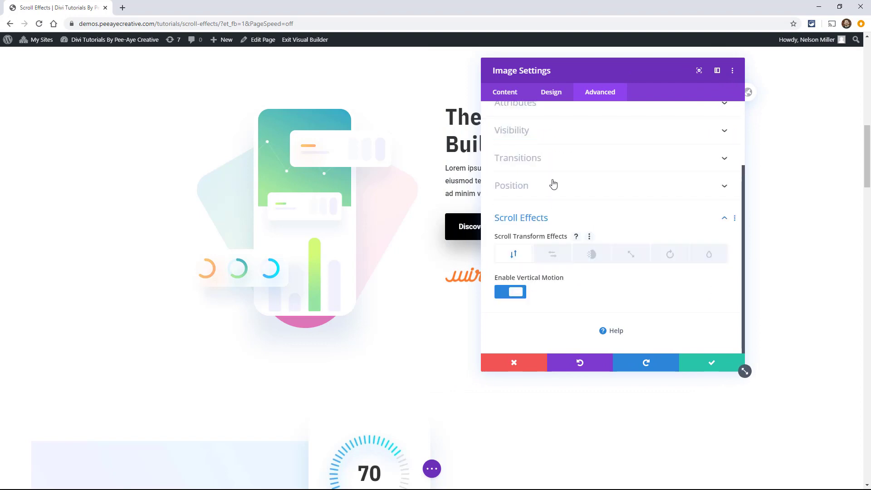
{"action": "left_click", "coordinate": [552, 253]}
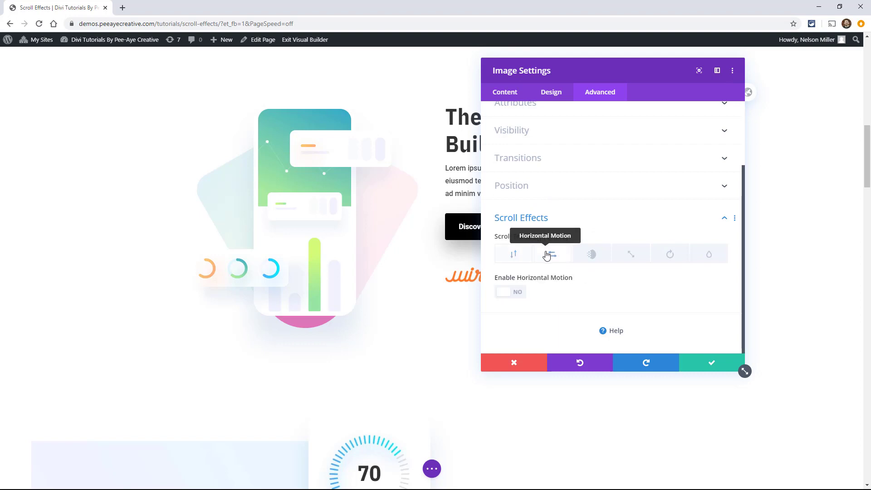
{"action": "left_click", "coordinate": [509, 290]}
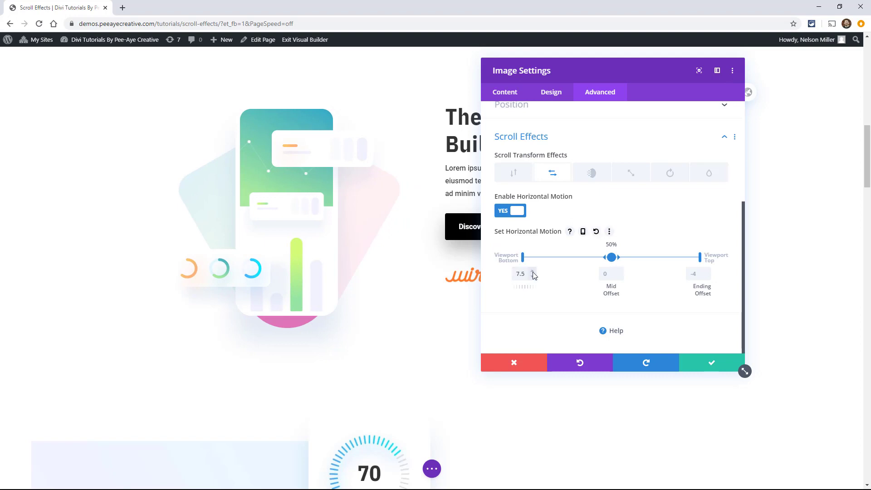
- Move the horizontal motion start to about 16% and lower the starting offset to 0
{"action": "left_click_drag", "start_coordinate": [548, 258], "coordinate": [551, 258]}
{"action": "scroll", "coordinate": [408, 277], "scroll_direction": "up", "scroll_amount": 3}
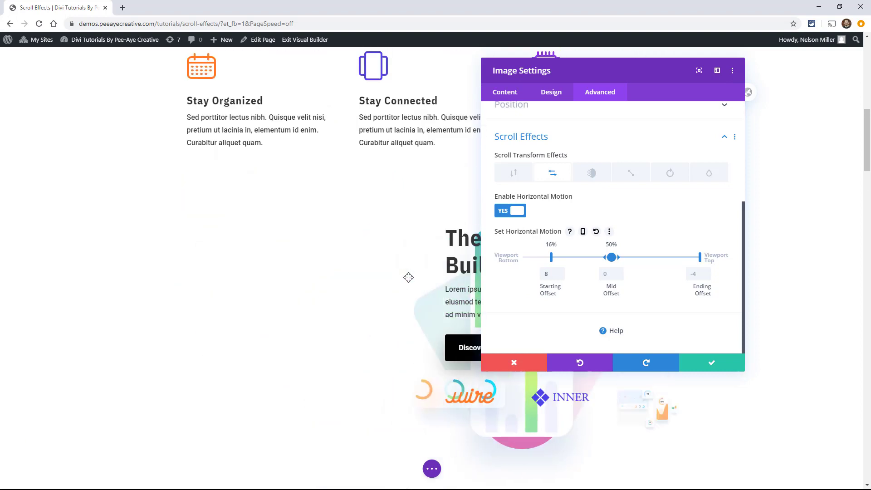
{"action": "left_click_drag", "start_coordinate": [870, 152], "coordinate": [869, 150]}
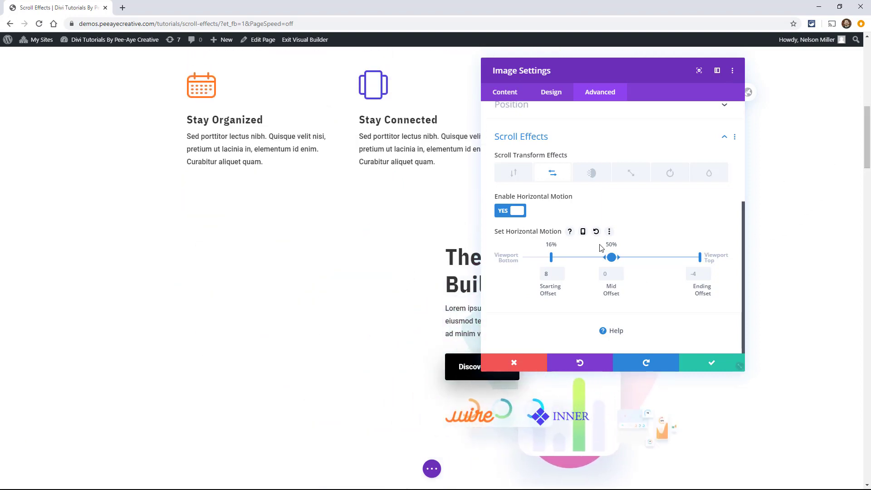
{"action": "left_click", "coordinate": [561, 277]}
{"action": "left_click", "coordinate": [561, 276]}
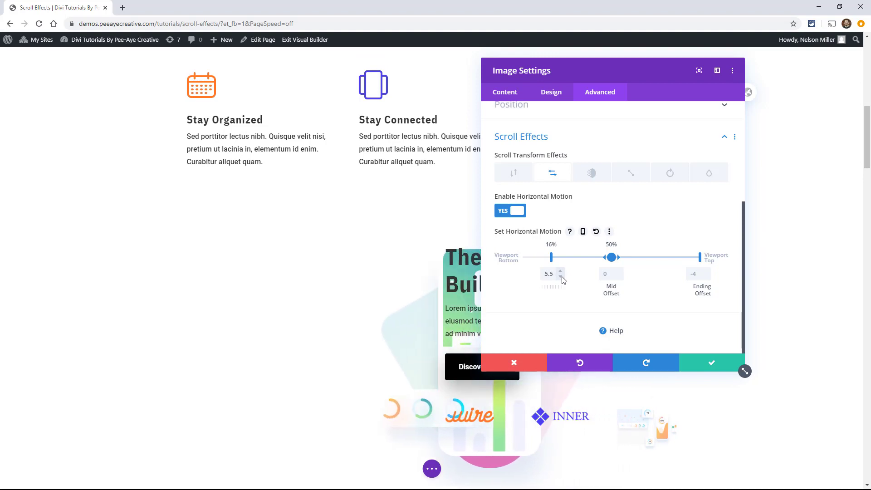
{"action": "left_click", "coordinate": [561, 276]}
{"action": "left_click", "coordinate": [560, 277]}
{"action": "left_click", "coordinate": [561, 276]}
{"action": "left_click", "coordinate": [561, 277]}
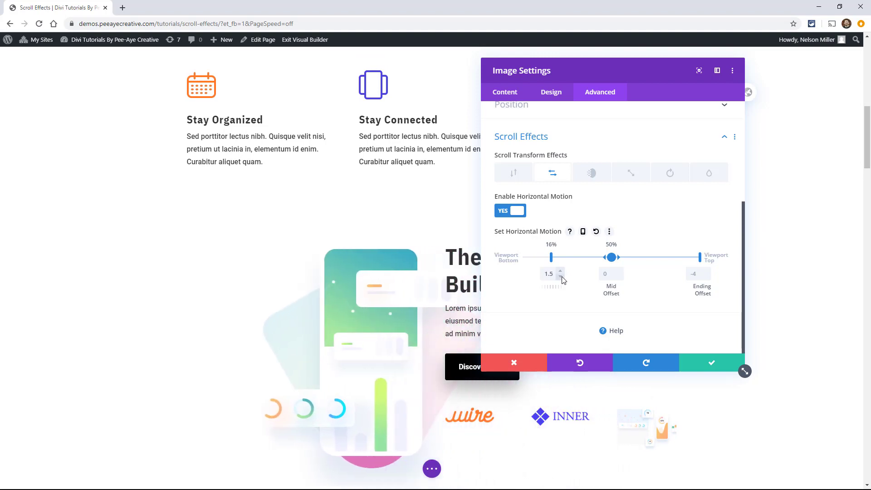
{"action": "left_click", "coordinate": [561, 277]}
{"action": "left_click", "coordinate": [561, 276]}
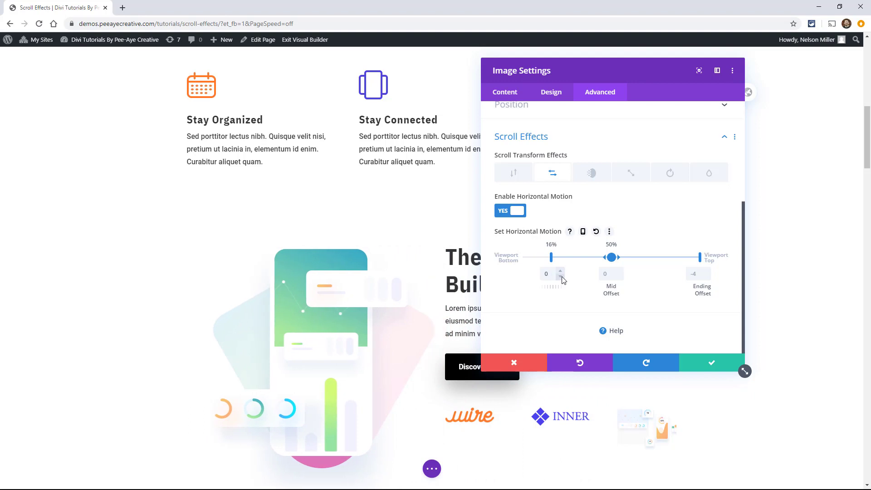
- Raise the horizontal motion ending offset from -4 to 0
{"action": "left_click_drag", "start_coordinate": [867, 136], "coordinate": [867, 154]}
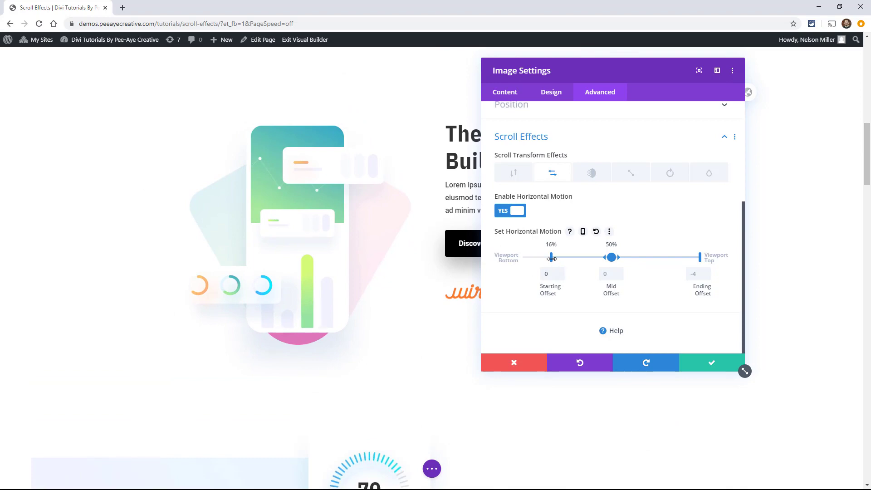
{"action": "left_click_drag", "start_coordinate": [531, 259], "coordinate": [523, 257]}
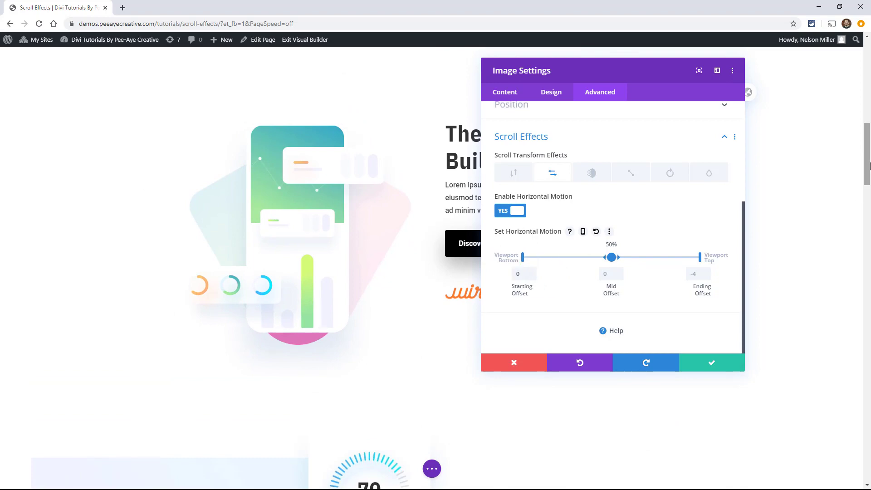
{"action": "left_click_drag", "start_coordinate": [867, 155], "coordinate": [862, 176]}
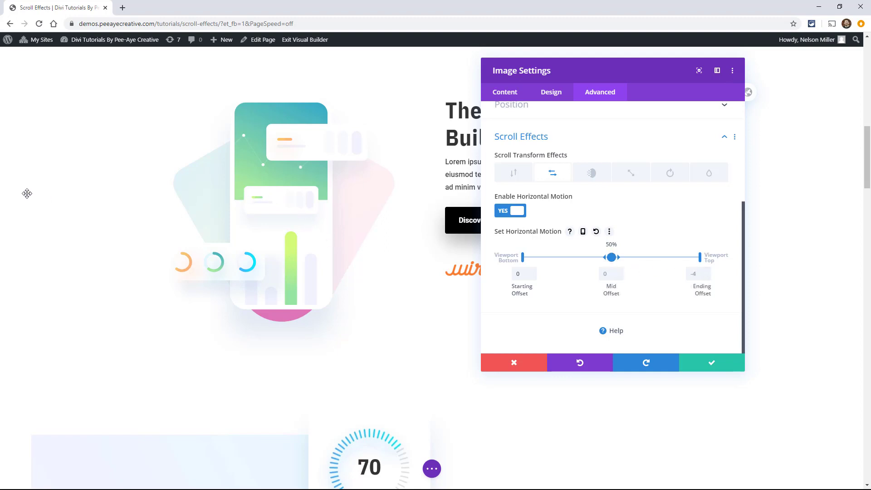
{"action": "mouse_move", "coordinate": [867, 164]}
{"action": "left_mouse_down"}
{"action": "mouse_move", "coordinate": [867, 154]}
{"action": "mouse_move", "coordinate": [869, 182]}
{"action": "mouse_move", "coordinate": [868, 118]}
{"action": "mouse_move", "coordinate": [868, 148]}
{"action": "left_mouse_up"}
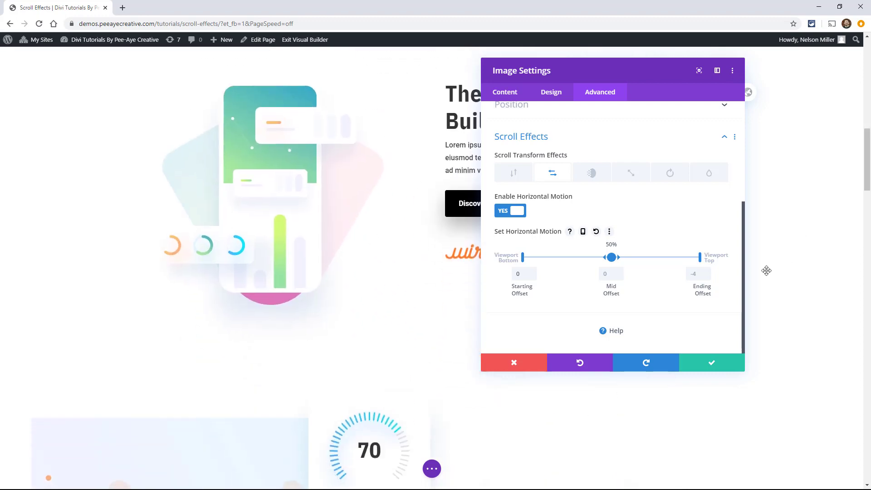
{"action": "left_click", "coordinate": [707, 272]}
{"action": "left_click", "coordinate": [707, 271]}
{"action": "left_click", "coordinate": [707, 272]}
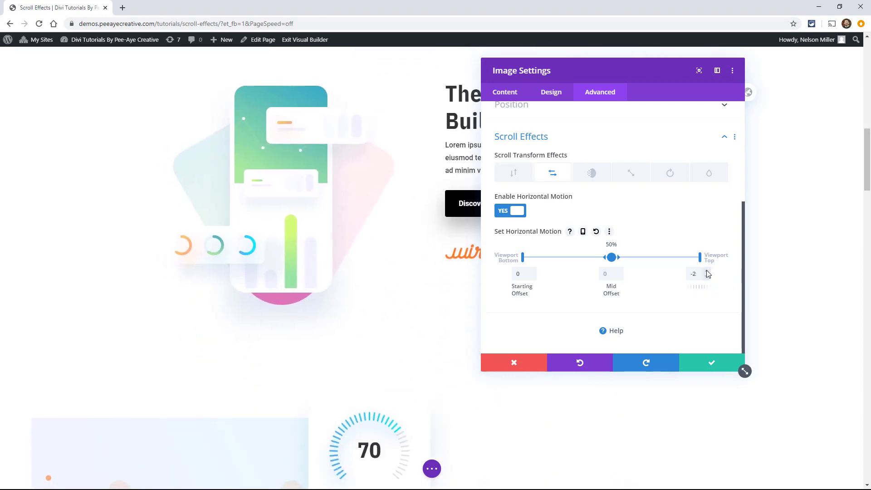
{"action": "left_click", "coordinate": [707, 271]}
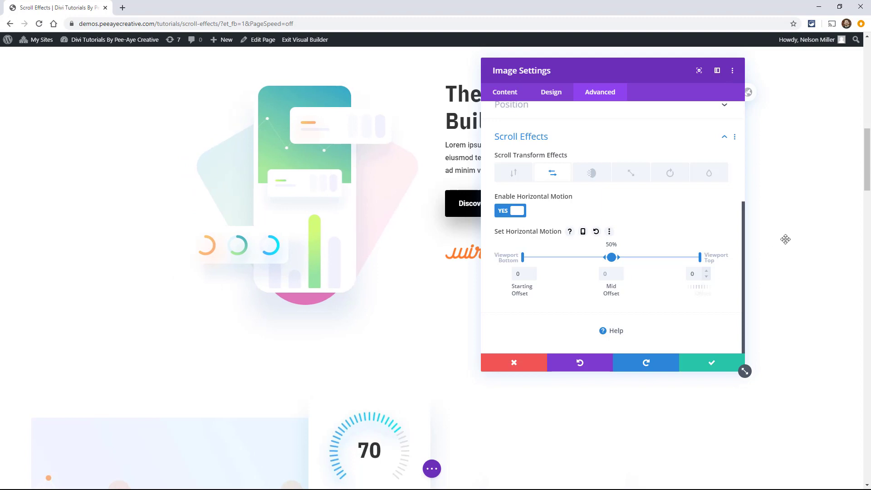
{"action": "mouse_move", "coordinate": [866, 164]}
{"action": "left_mouse_down"}
{"action": "mouse_move", "coordinate": [867, 135]}
{"action": "mouse_move", "coordinate": [868, 166]}
{"action": "mouse_move", "coordinate": [867, 152]}
{"action": "left_mouse_up"}
- Set the horizontal offsets to -4.5 starting, 3.5 mid and -4.5 ending
{"action": "left_click", "coordinate": [532, 277]}
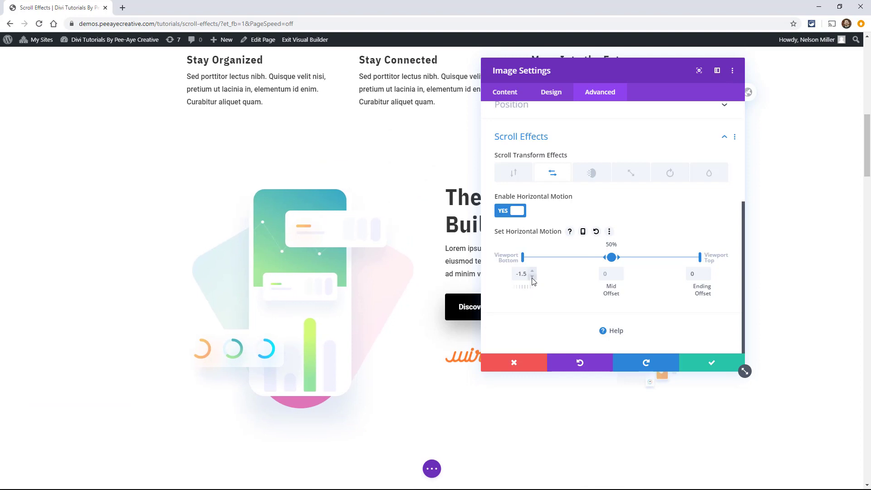
{"action": "left_click", "coordinate": [532, 276]}
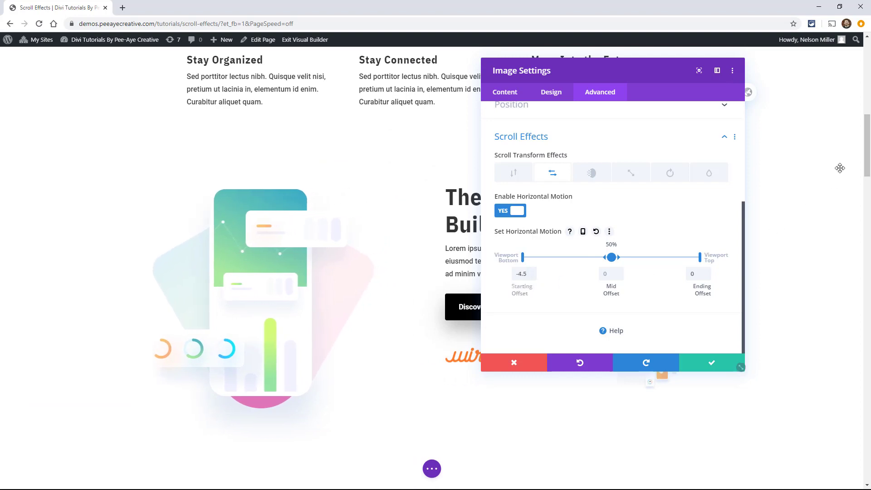
{"action": "left_click_drag", "start_coordinate": [866, 144], "coordinate": [868, 163]}
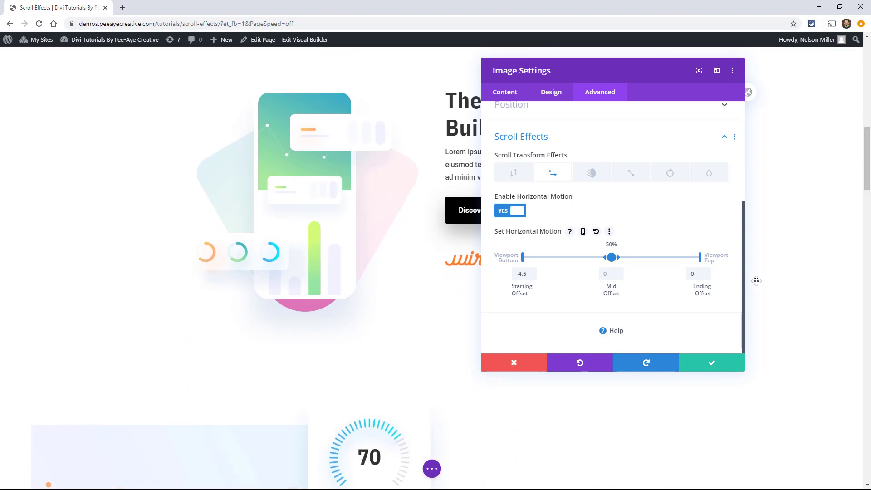
{"action": "left_click", "coordinate": [706, 276]}
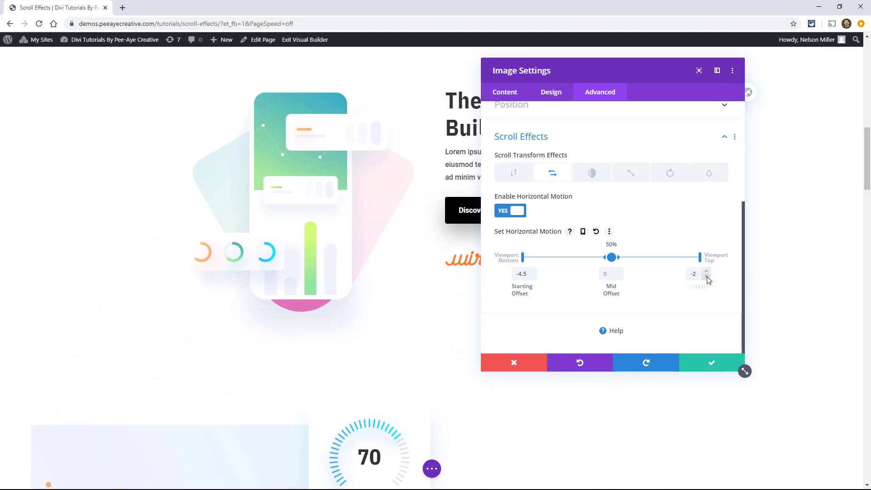
{"action": "left_click", "coordinate": [707, 277]}
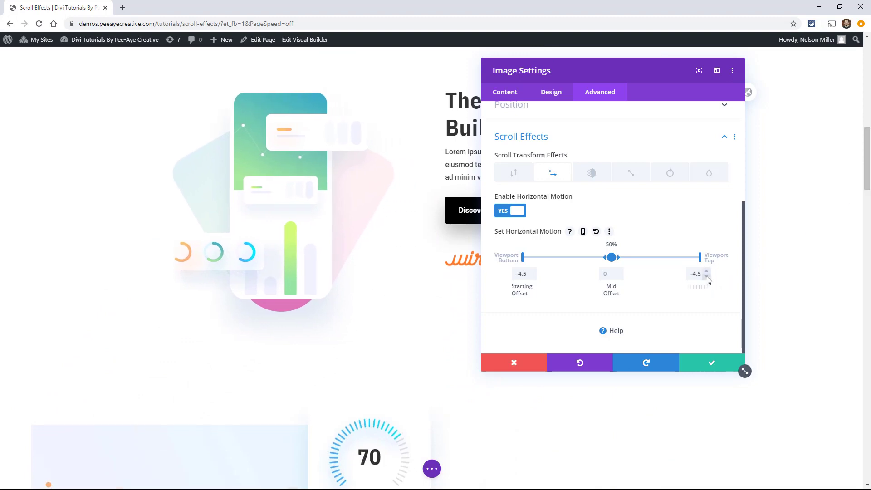
{"action": "left_click", "coordinate": [619, 271]}
{"action": "left_click", "coordinate": [620, 271]}
{"action": "left_click", "coordinate": [620, 271]}
{"action": "left_click_drag", "start_coordinate": [868, 171], "coordinate": [867, 136]}
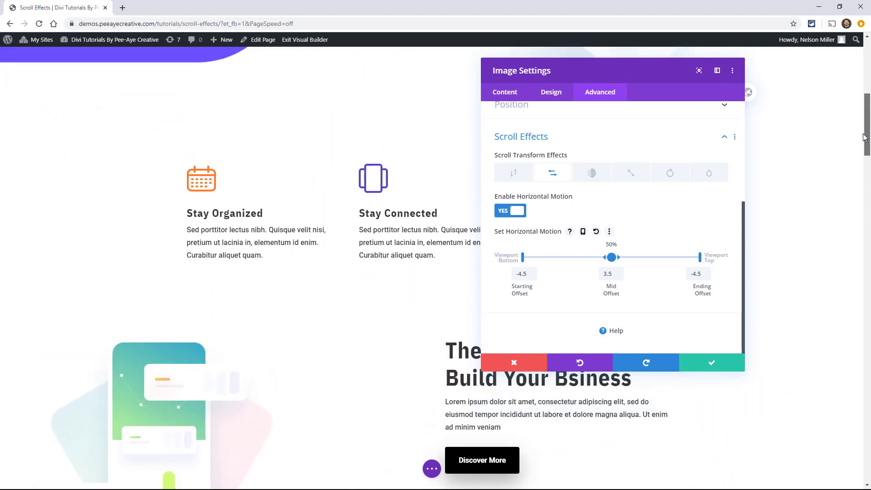
- Turn Horizontal Motion off and enable Fading In and Out on the phone image
{"action": "left_click", "coordinate": [509, 212]}
{"action": "left_click", "coordinate": [592, 257]}
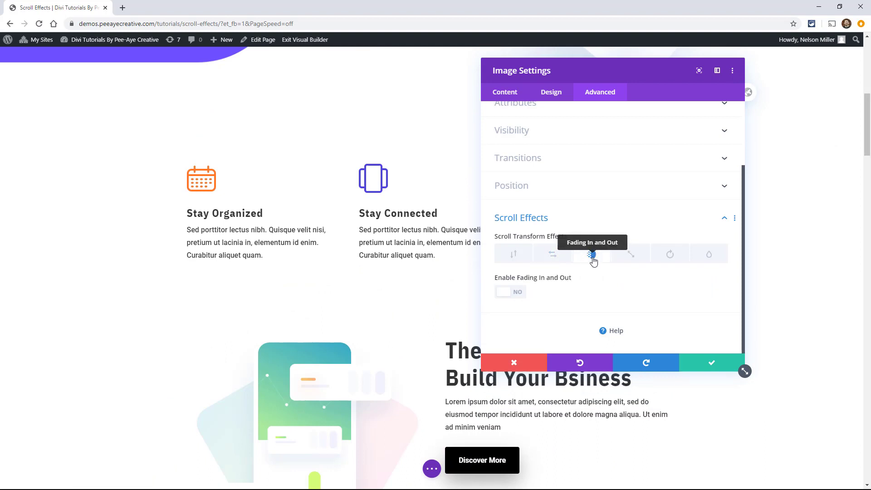
{"action": "left_click", "coordinate": [514, 290]}
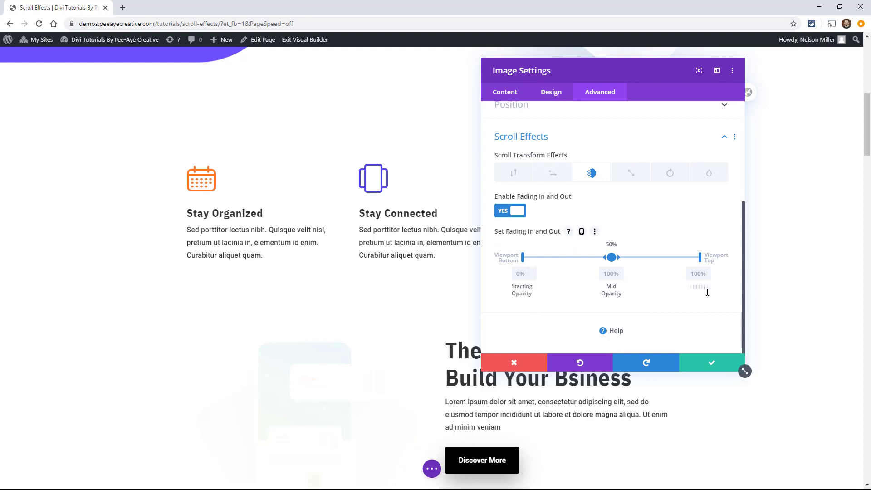
{"action": "scroll", "coordinate": [317, 303], "scroll_direction": "down", "scroll_amount": 1}
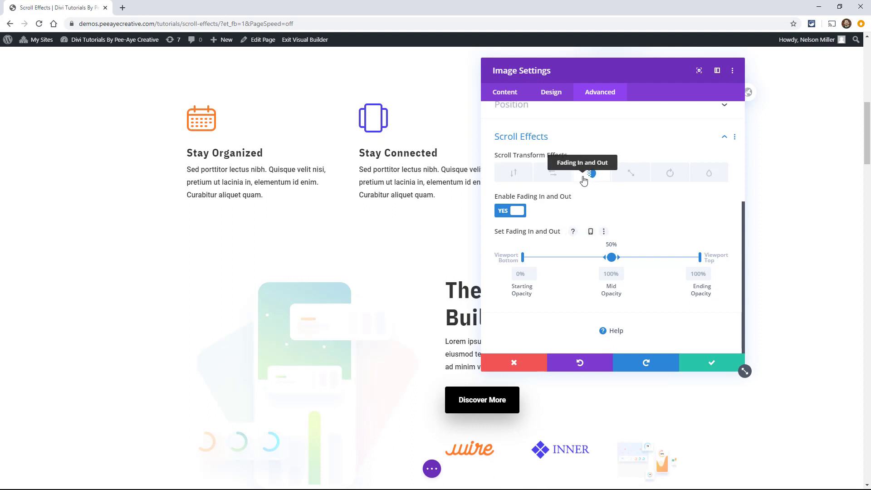
- Move the fade's mid opacity point to 41%, keeping opacities 100%, 100% and 0%
{"action": "left_click_drag", "start_coordinate": [866, 138], "coordinate": [867, 147]}
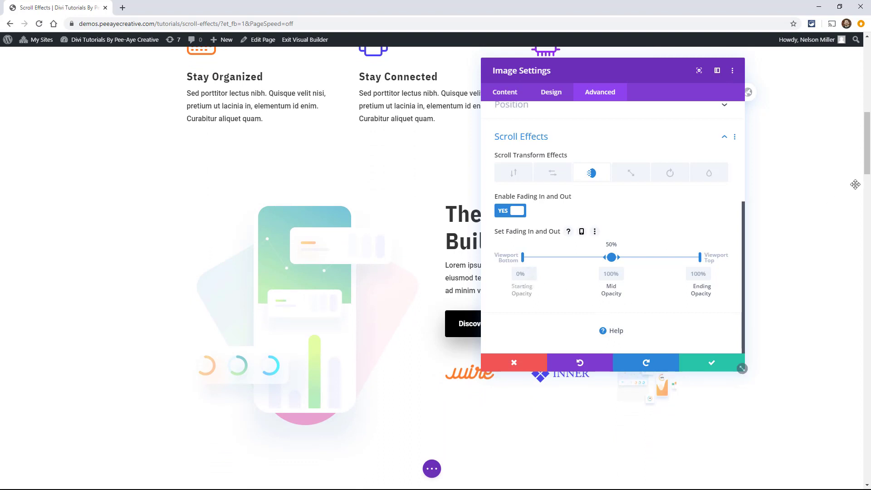
{"action": "mouse_move", "coordinate": [869, 162]}
{"action": "left_mouse_down"}
{"action": "mouse_move", "coordinate": [869, 204]}
{"action": "mouse_move", "coordinate": [864, 142]}
{"action": "mouse_move", "coordinate": [864, 163]}
{"action": "left_mouse_up"}
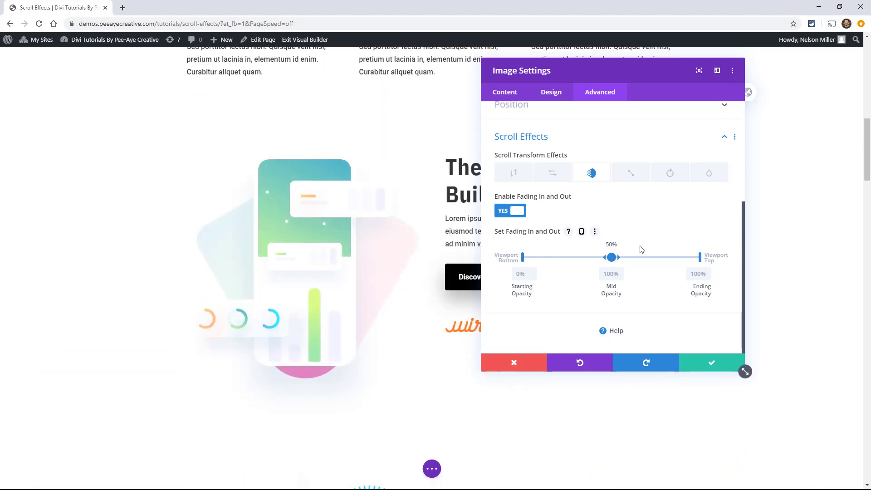
{"action": "left_click_drag", "start_coordinate": [629, 257], "coordinate": [559, 259]}
{"action": "mouse_move", "coordinate": [864, 156]}
{"action": "left_mouse_down"}
{"action": "mouse_move", "coordinate": [866, 126]}
{"action": "mouse_move", "coordinate": [865, 151]}
{"action": "left_mouse_up"}
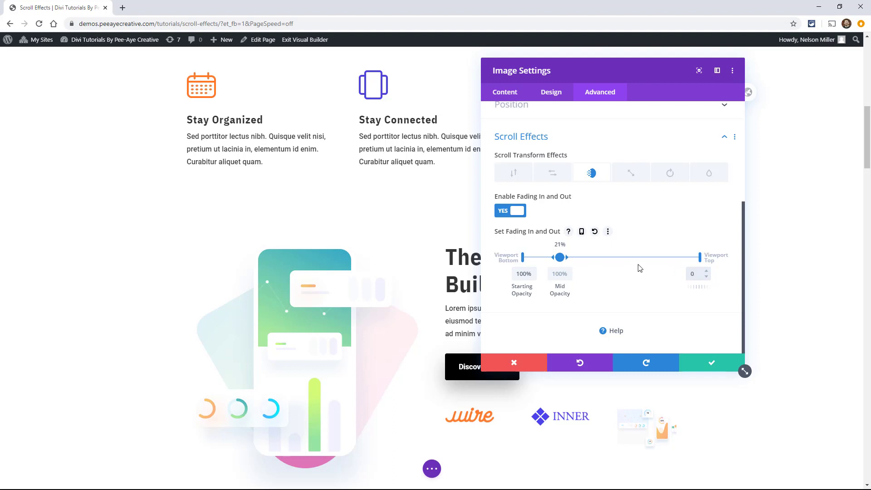
{"action": "left_click_drag", "start_coordinate": [576, 258], "coordinate": [595, 257]}
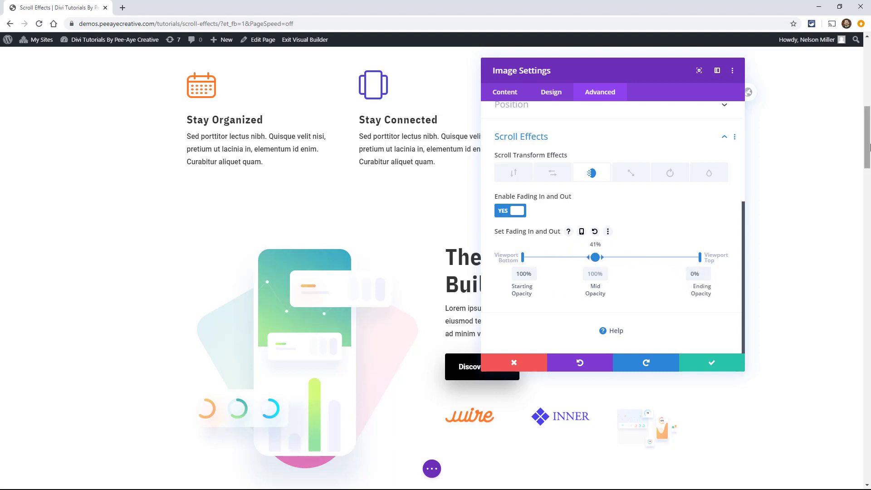
{"action": "left_click_drag", "start_coordinate": [868, 146], "coordinate": [868, 195]}
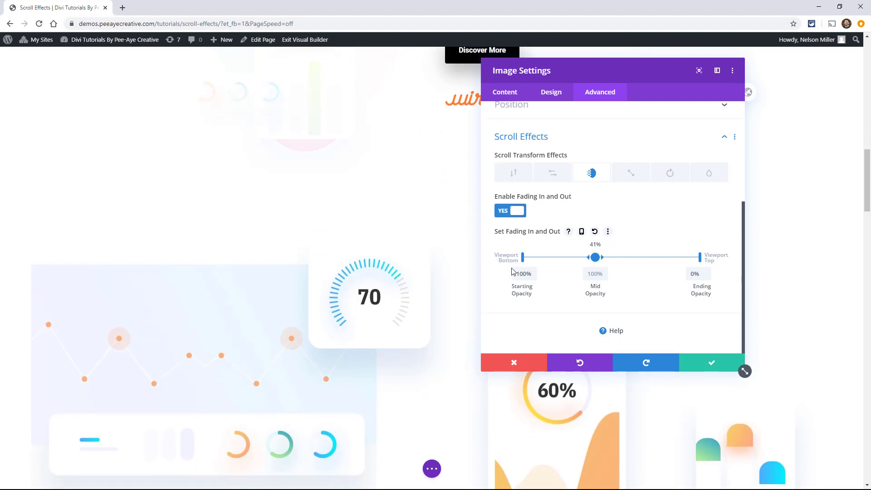
- Move the phone image's fade start to 15% of the viewport
{"action": "left_click", "coordinate": [549, 257]}
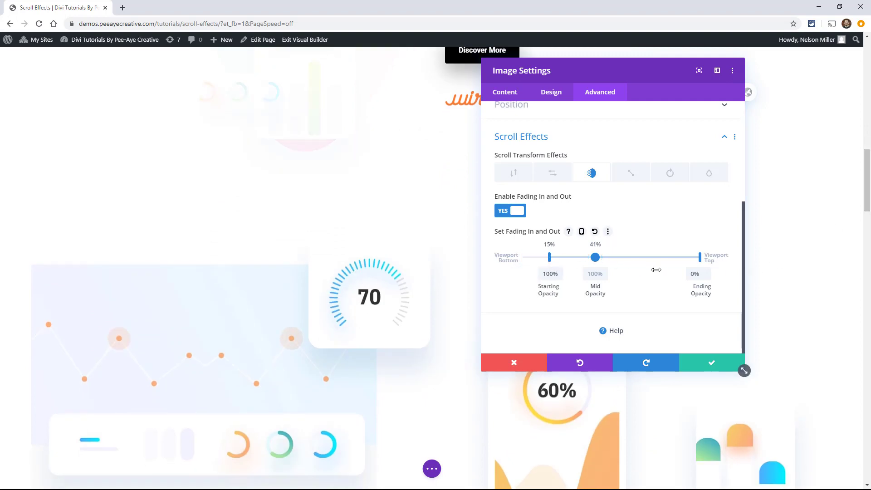
{"action": "left_click", "coordinate": [628, 172]}
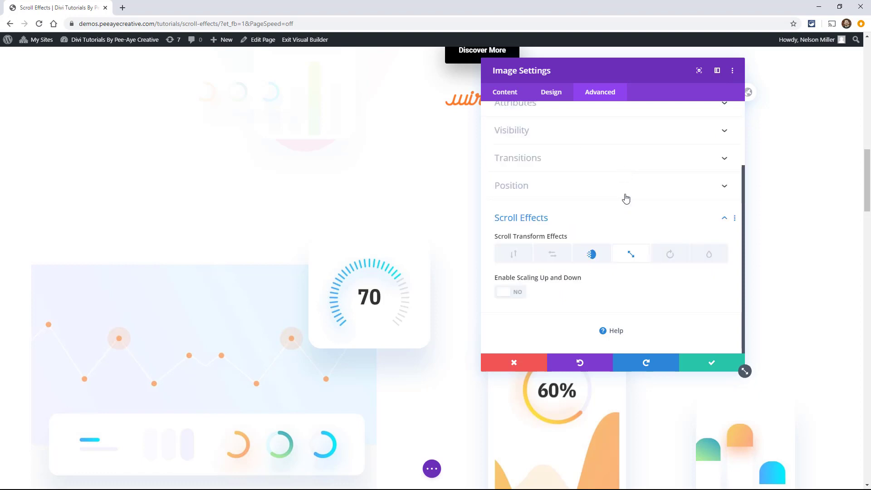
{"action": "left_click", "coordinate": [591, 254]}
- Enable Scaling Up and Down at 70%, 100%, 100%, reaching full size at 74%
{"action": "left_click", "coordinate": [505, 212]}
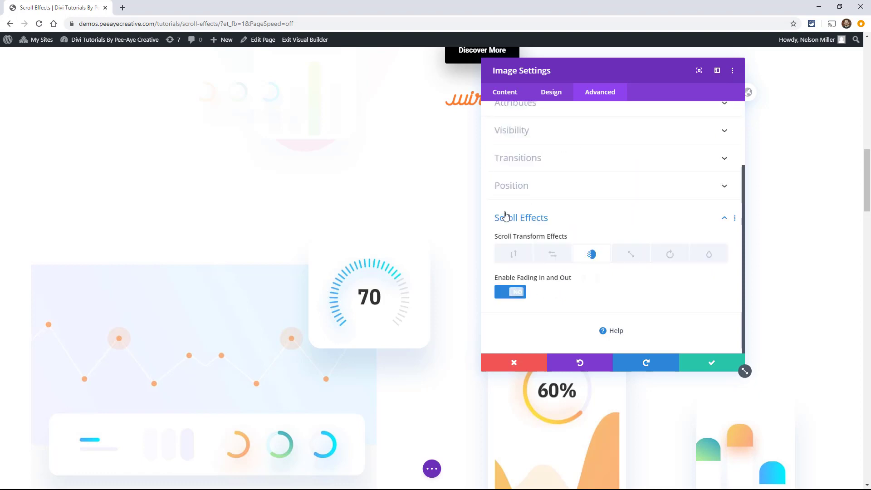
{"action": "left_click", "coordinate": [628, 253]}
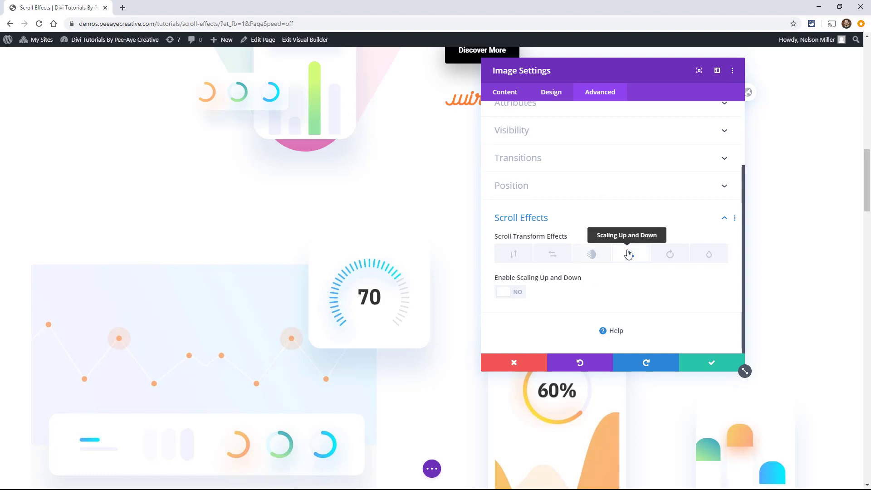
{"action": "left_click", "coordinate": [509, 292]}
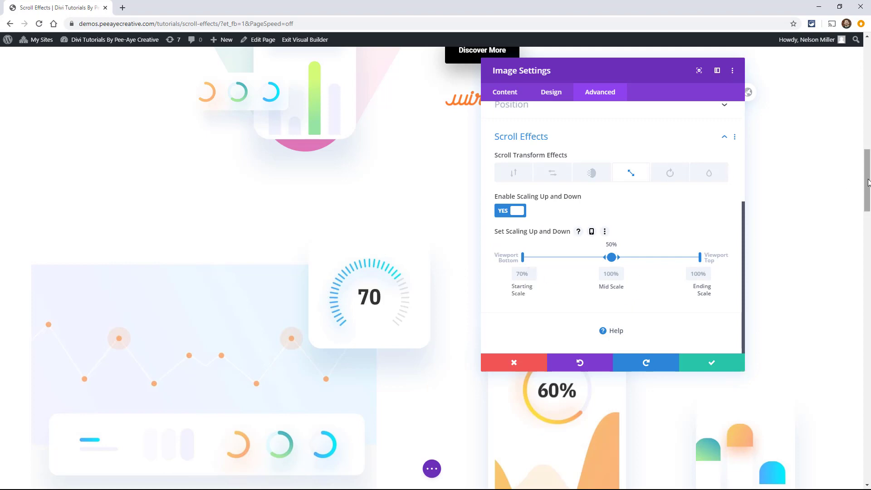
{"action": "left_click_drag", "start_coordinate": [867, 180], "coordinate": [865, 125]}
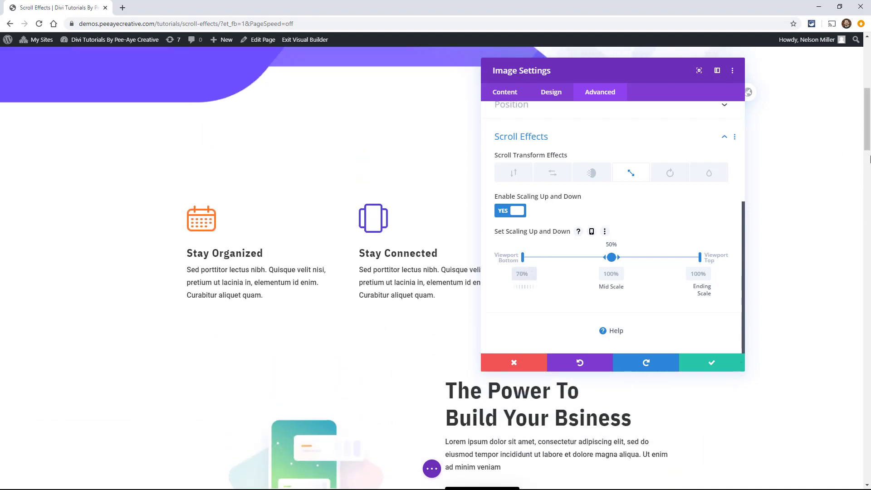
{"action": "left_click_drag", "start_coordinate": [869, 151], "coordinate": [870, 170]}
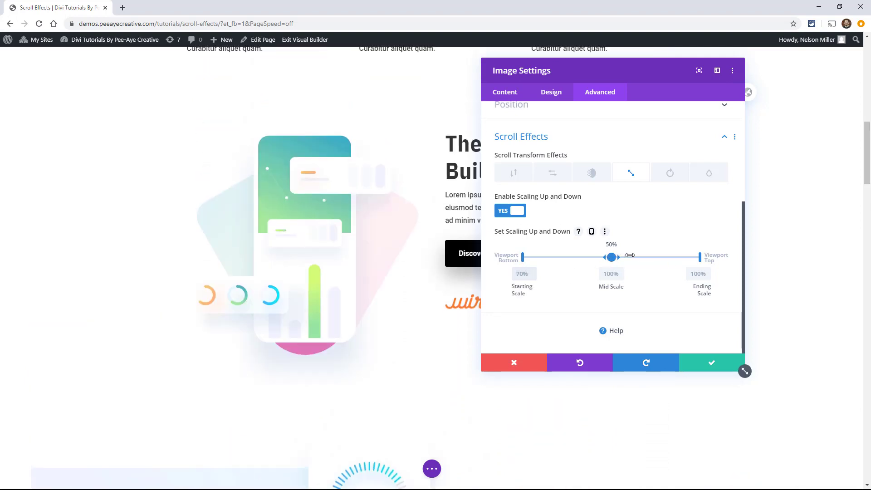
{"action": "left_click_drag", "start_coordinate": [631, 255], "coordinate": [653, 258]}
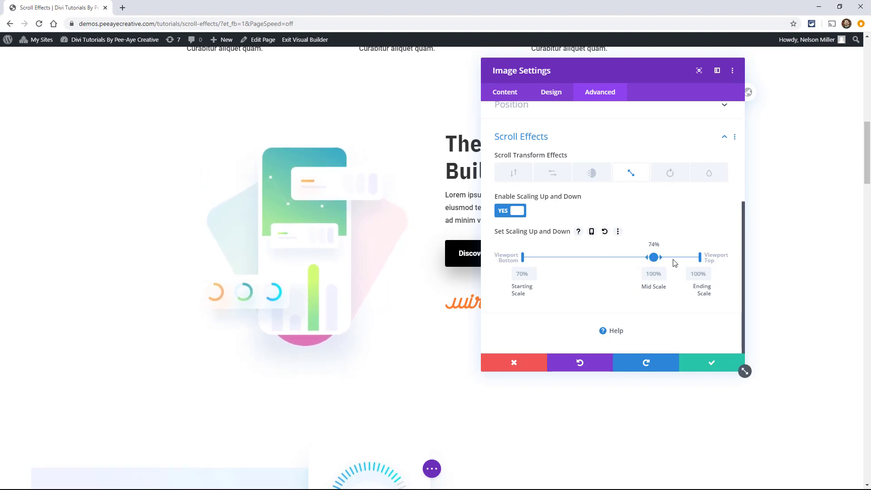
{"action": "left_click_drag", "start_coordinate": [863, 149], "coordinate": [865, 169]}
- Enable Rotating with a 180° starting rotation beginning at the viewport bottom
{"action": "left_click", "coordinate": [667, 174]}
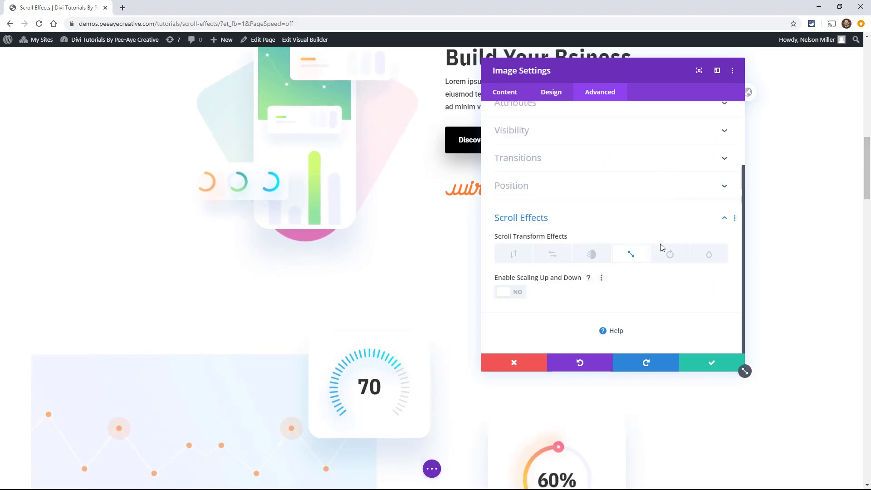
{"action": "left_click", "coordinate": [510, 291]}
{"action": "scroll", "coordinate": [517, 260], "scroll_direction": "down", "scroll_amount": 2}
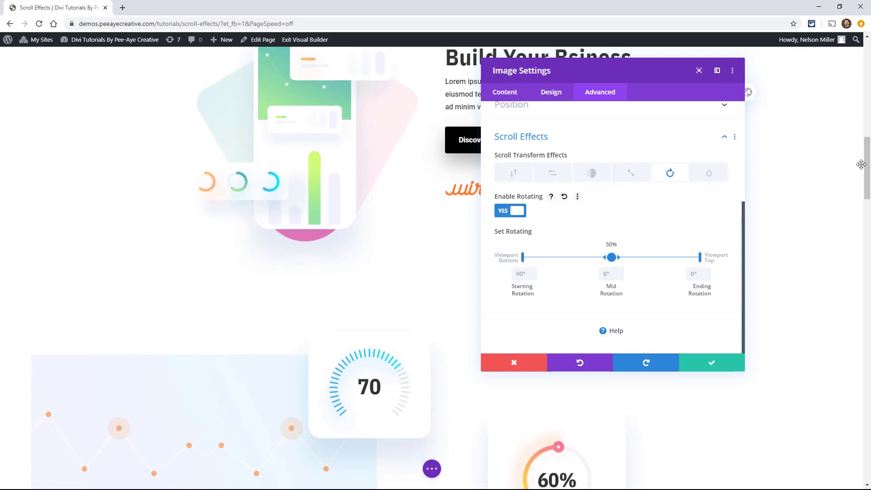
{"action": "left_click_drag", "start_coordinate": [522, 259], "coordinate": [550, 259]}
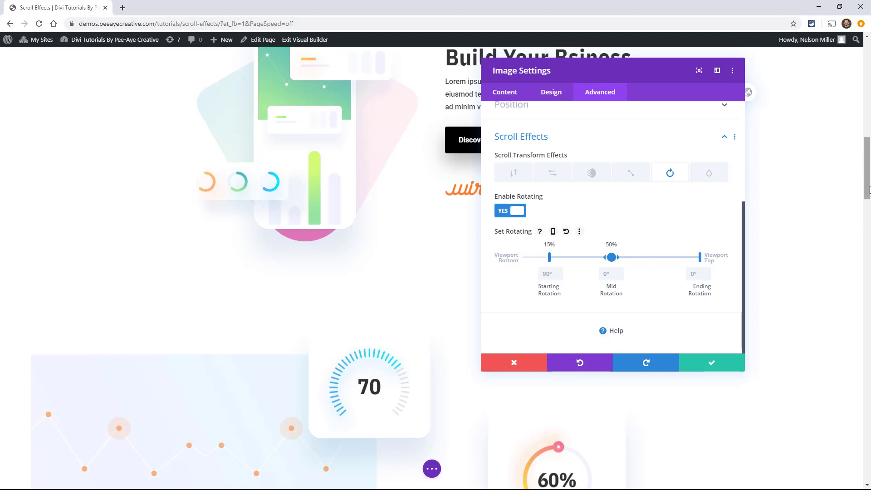
{"action": "left_click_drag", "start_coordinate": [868, 187], "coordinate": [867, 146]}
{"action": "left_click", "coordinate": [547, 274]}
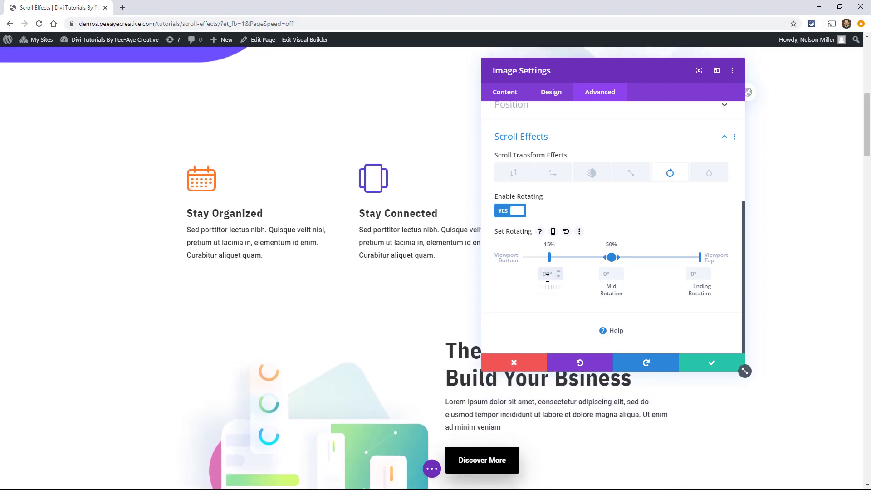
{"action": "type", "text": "180"}
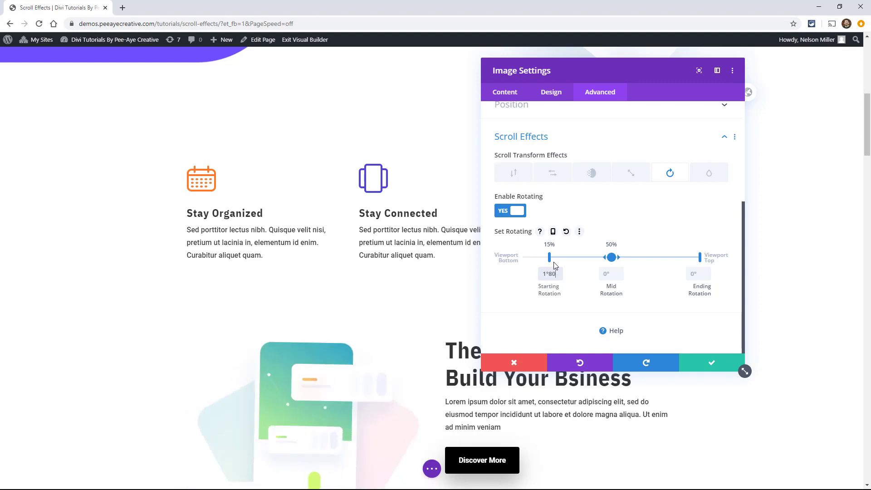
{"action": "left_click_drag", "start_coordinate": [549, 258], "coordinate": [512, 261]}
{"action": "left_click", "coordinate": [518, 276]}
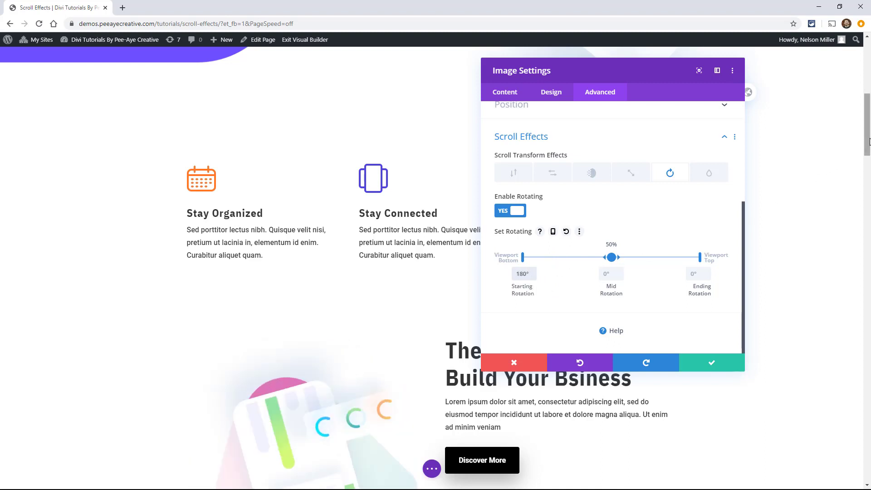
{"action": "mouse_move", "coordinate": [869, 141]}
{"action": "left_mouse_down"}
{"action": "mouse_move", "coordinate": [868, 123]}
{"action": "mouse_move", "coordinate": [868, 199]}
{"action": "mouse_move", "coordinate": [868, 143]}
{"action": "left_mouse_up"}
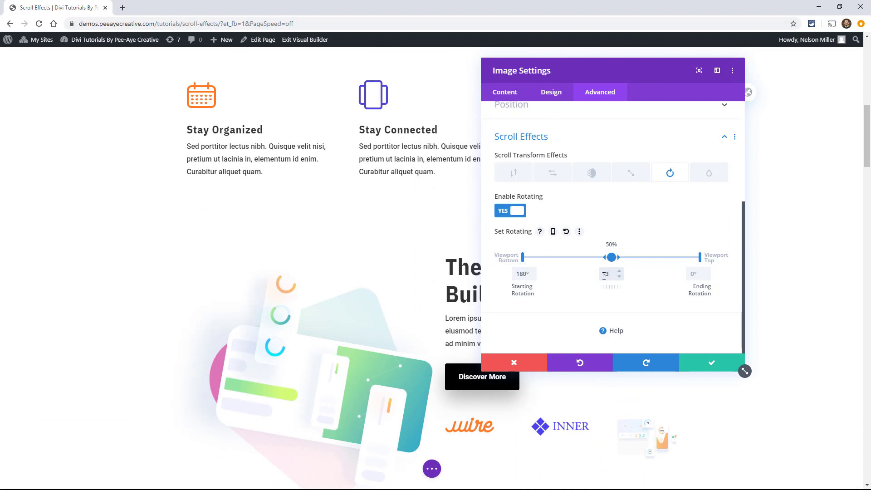
- Set mid rotation to -34°, held between 30% and 83% of the viewport
{"action": "type", "text": "4"}
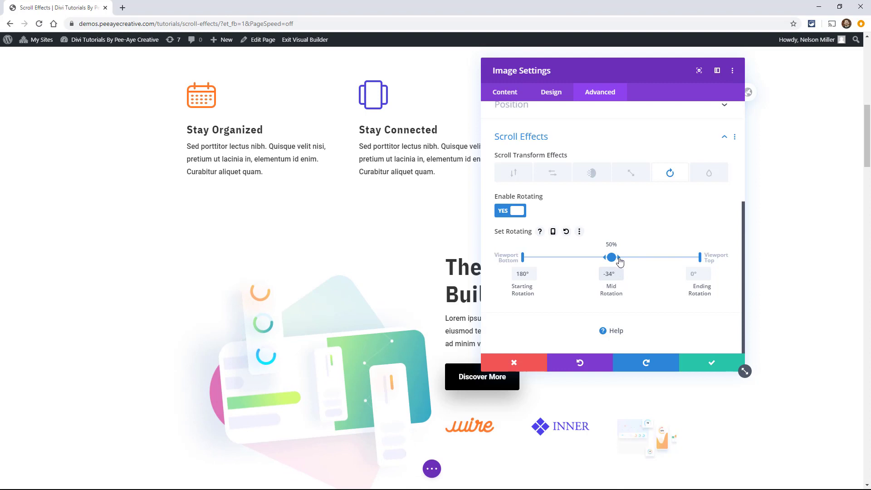
{"action": "left_click_drag", "start_coordinate": [633, 258], "coordinate": [668, 257]}
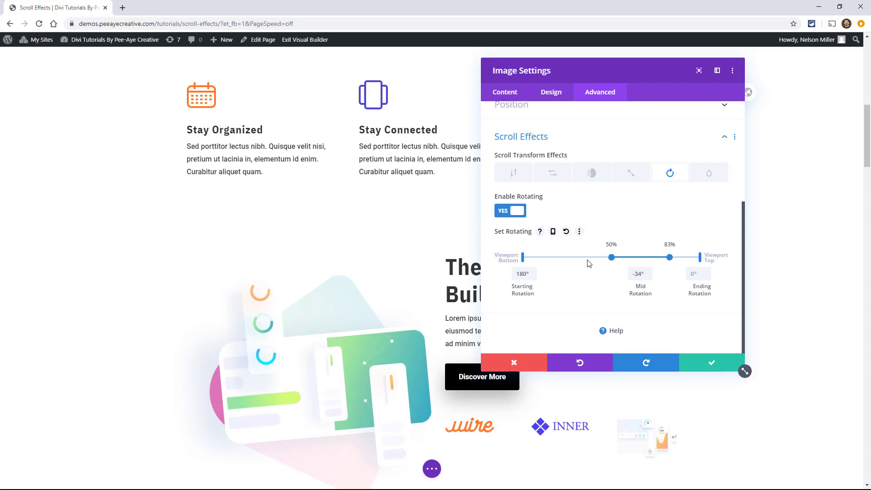
{"action": "left_click_drag", "start_coordinate": [591, 255], "coordinate": [575, 257]}
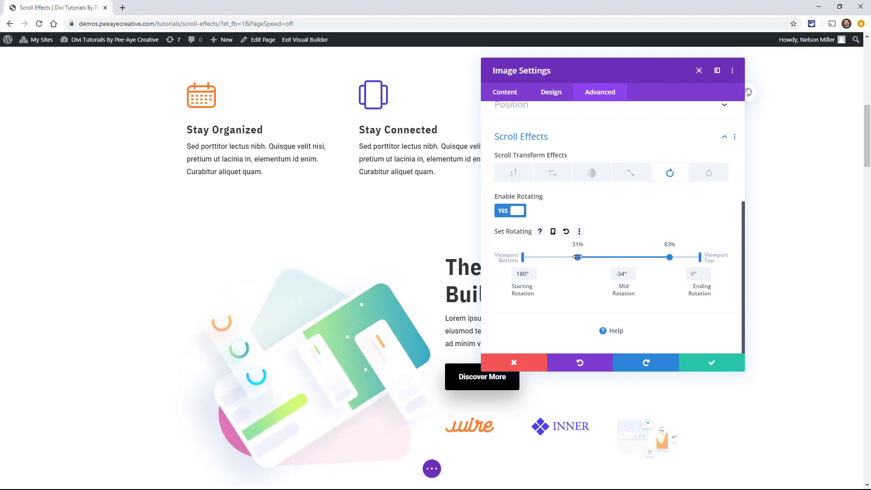
{"action": "left_click_drag", "start_coordinate": [866, 145], "coordinate": [868, 211]}
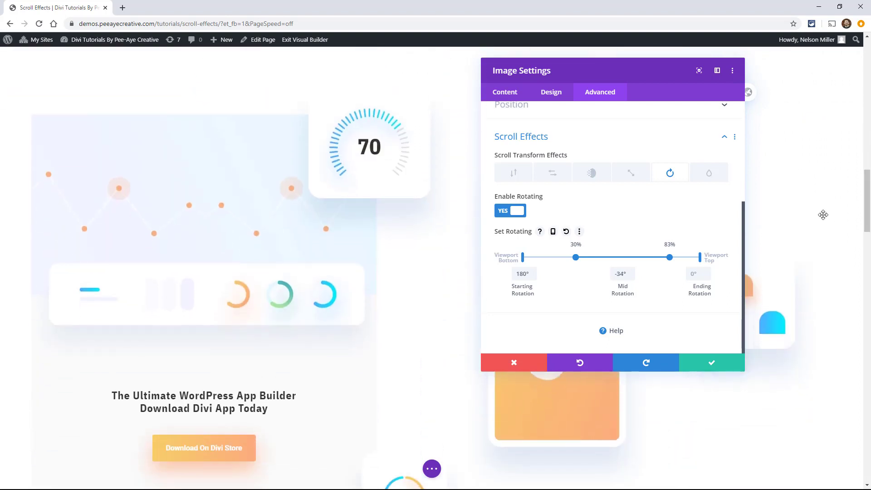
- Review the phone image's vertical and horizontal motion offsets
{"action": "left_click", "coordinate": [523, 219]}
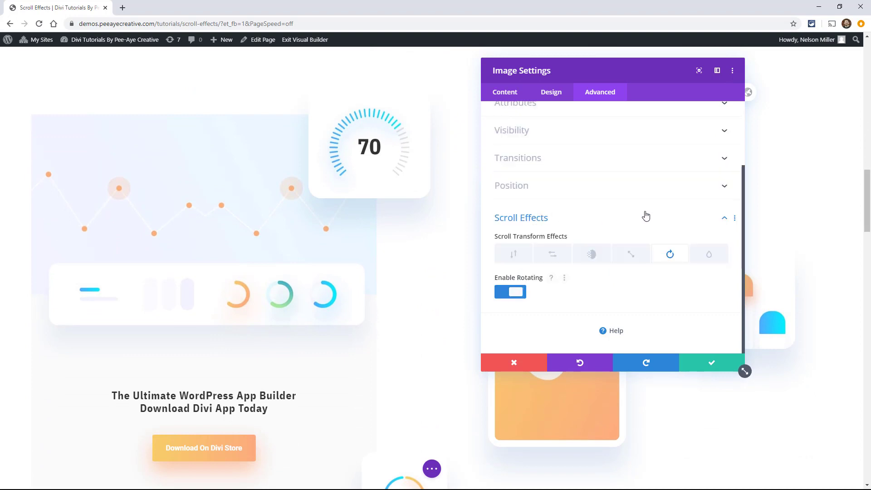
{"action": "left_click", "coordinate": [708, 250]}
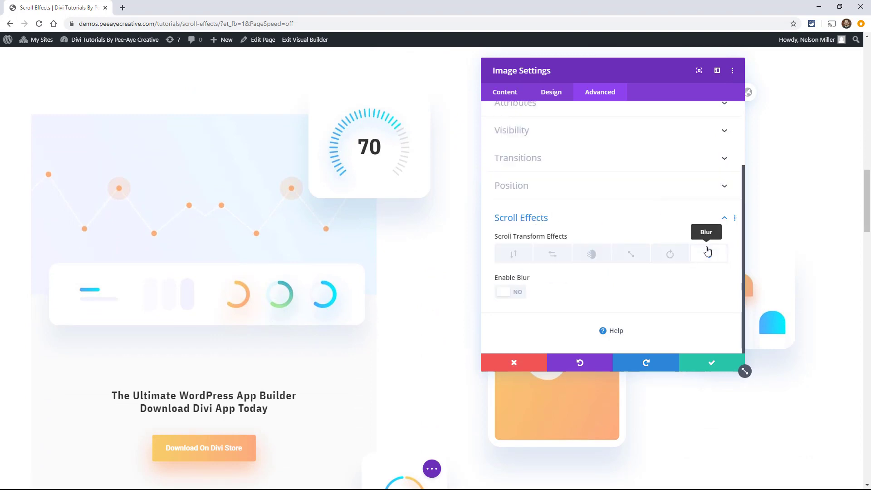
{"action": "left_click", "coordinate": [512, 254]}
{"action": "scroll", "coordinate": [348, 267], "scroll_direction": "up", "scroll_amount": 8}
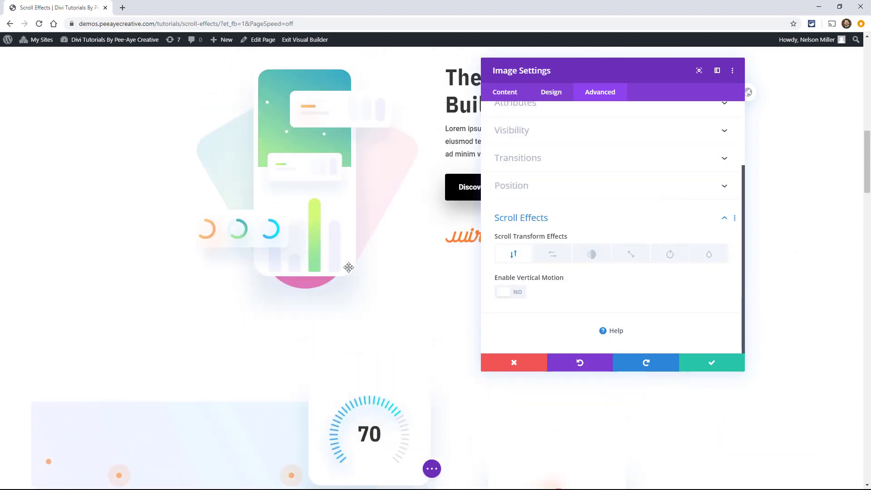
{"action": "left_click", "coordinate": [509, 293]}
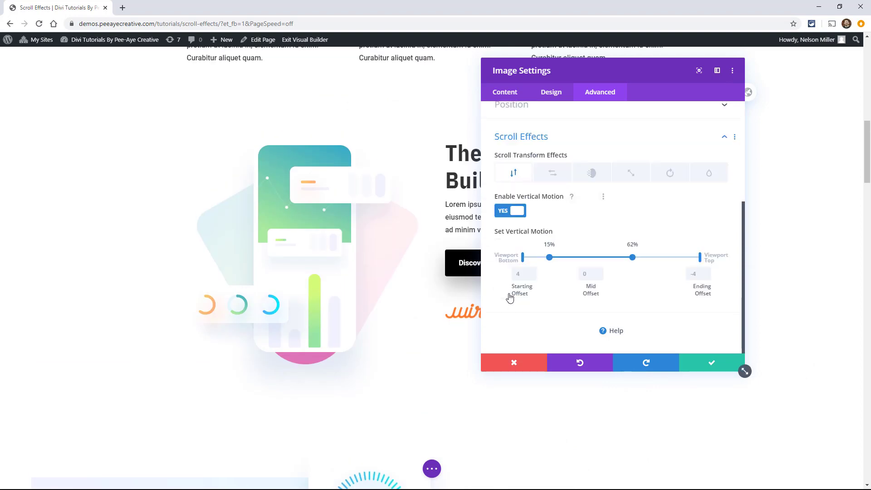
{"action": "left_click", "coordinate": [553, 172]}
{"action": "left_click", "coordinate": [516, 290]}
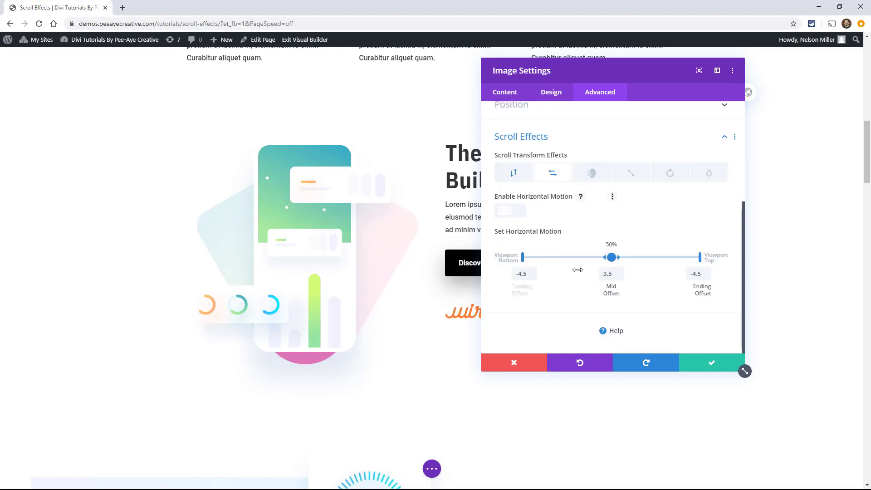
- Review the fading opacity, scaling percentages and rotation angles
{"action": "left_click", "coordinate": [591, 173]}
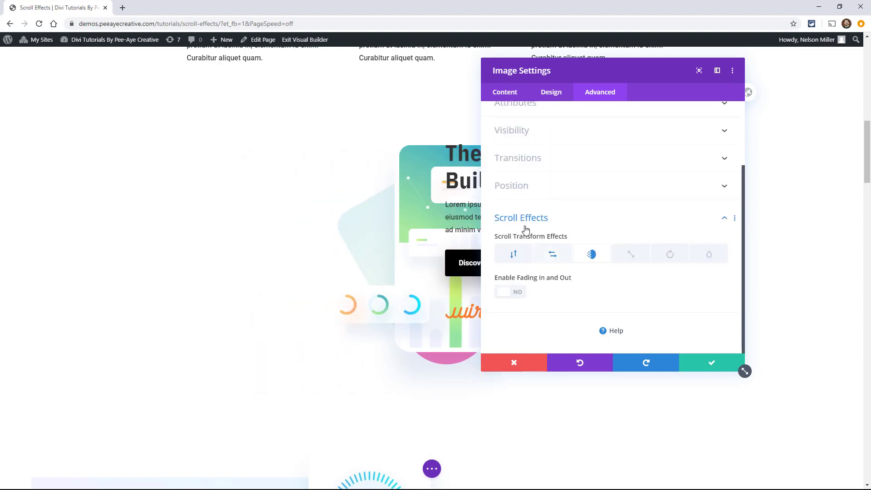
{"action": "left_click", "coordinate": [513, 292]}
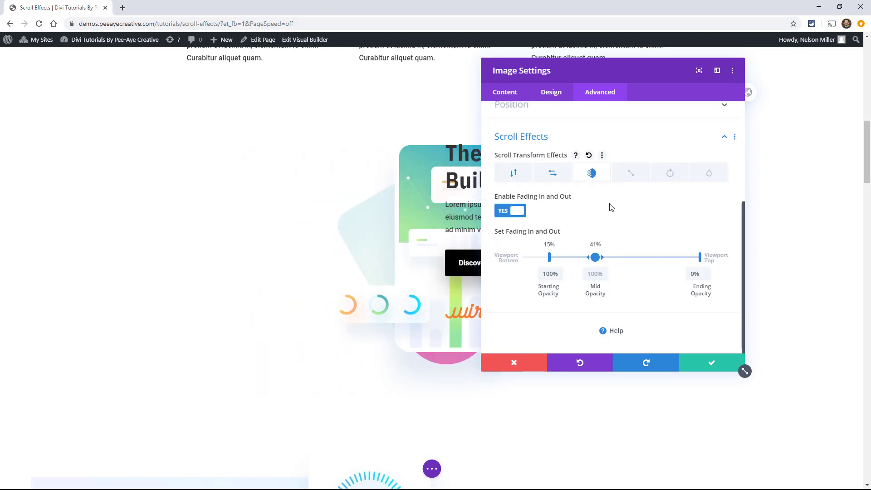
{"action": "left_click", "coordinate": [627, 172]}
{"action": "left_click", "coordinate": [513, 297]}
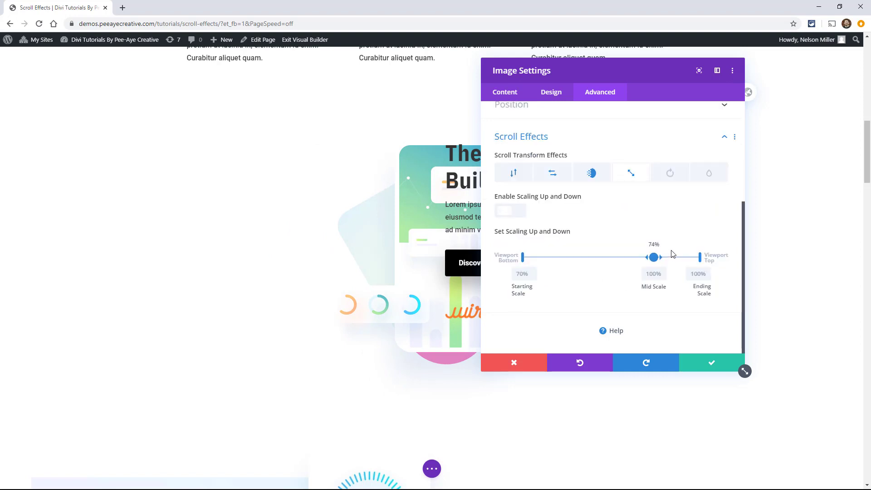
{"action": "left_click", "coordinate": [665, 172]}
{"action": "left_click", "coordinate": [508, 291]}
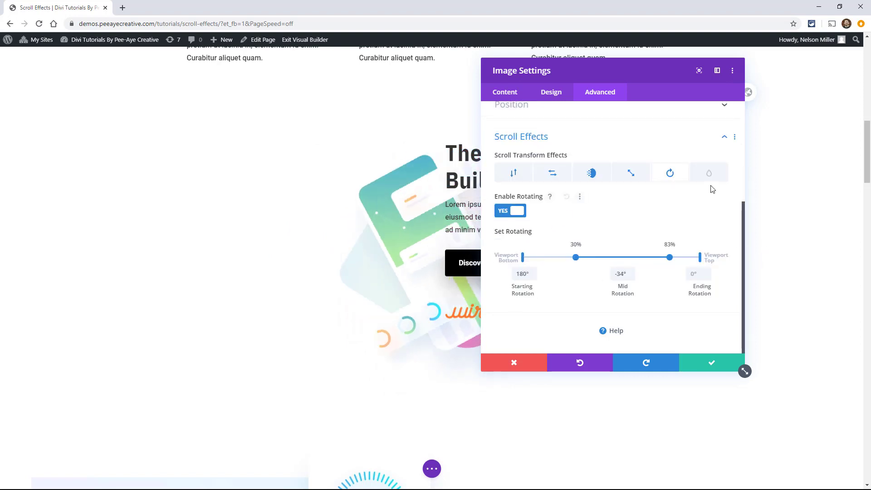
- Enable Blur on the image, going from 10px to none by 40%
{"action": "left_click", "coordinate": [709, 172]}
{"action": "left_click", "coordinate": [506, 297]}
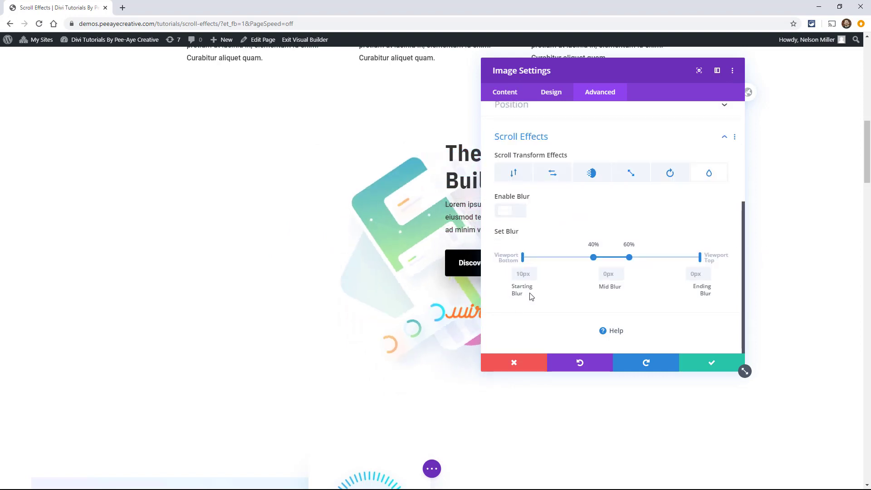
{"action": "mouse_move", "coordinate": [865, 136]}
{"action": "left_mouse_down"}
{"action": "mouse_move", "coordinate": [863, 109]}
{"action": "mouse_move", "coordinate": [862, 144]}
{"action": "mouse_move", "coordinate": [865, 102]}
{"action": "mouse_move", "coordinate": [867, 136]}
{"action": "left_mouse_up"}
{"action": "scroll", "coordinate": [867, 136], "scroll_direction": "down", "scroll_amount": 6}
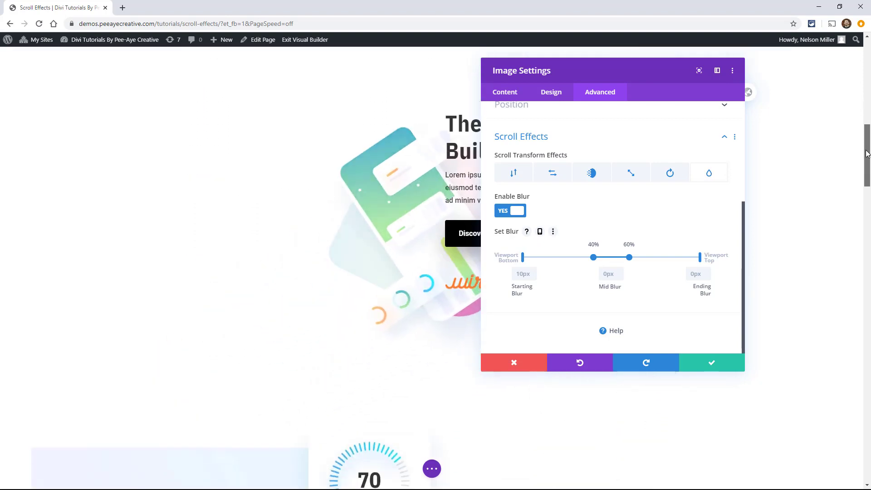
{"action": "scroll", "coordinate": [866, 134], "scroll_direction": "up", "scroll_amount": 4}
{"action": "scroll", "coordinate": [866, 134], "scroll_direction": "up", "scroll_amount": 3}
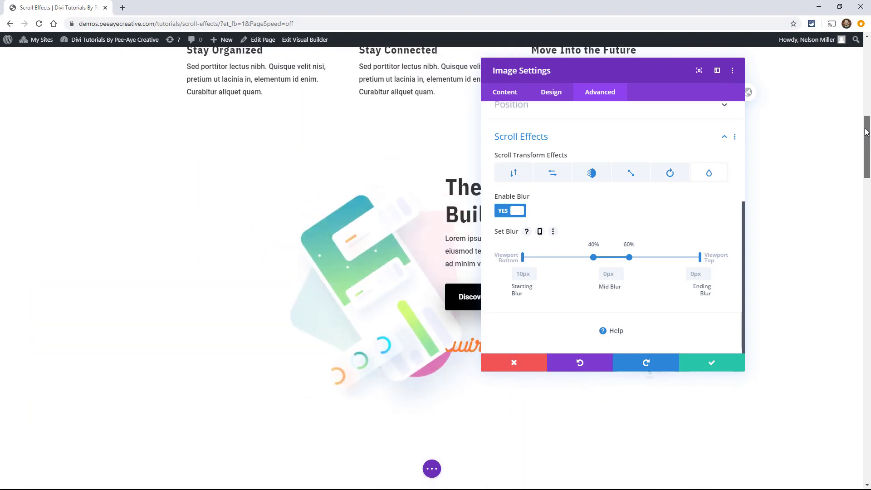
{"action": "scroll", "coordinate": [865, 142], "scroll_direction": "down", "scroll_amount": 2}
{"action": "left_click_drag", "start_coordinate": [865, 142], "coordinate": [867, 126]}
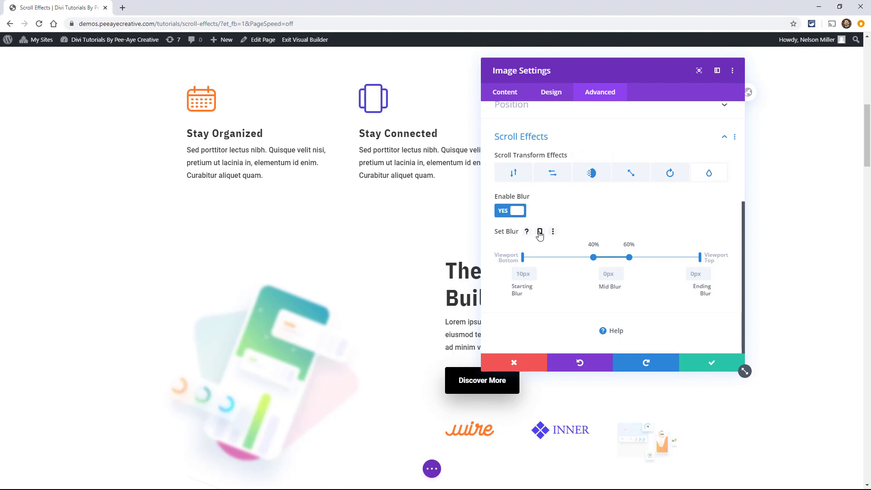
- Turn on separate Desktop, Tablet and Phone values for Blur and Vertical Motion
{"action": "left_click", "coordinate": [539, 232]}
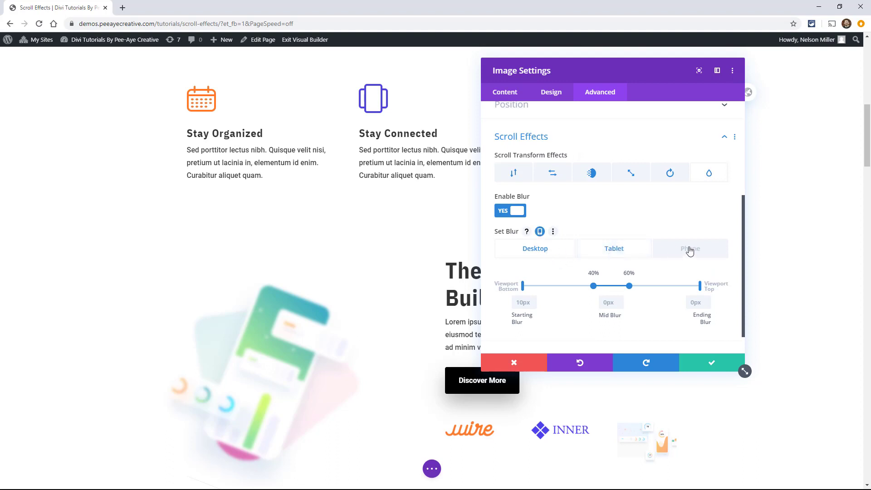
{"action": "left_click", "coordinate": [514, 175]}
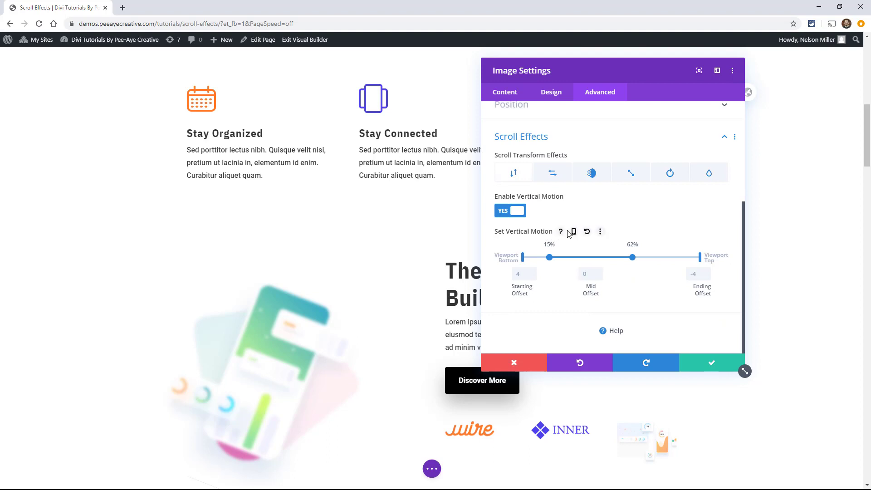
{"action": "left_click", "coordinate": [573, 232]}
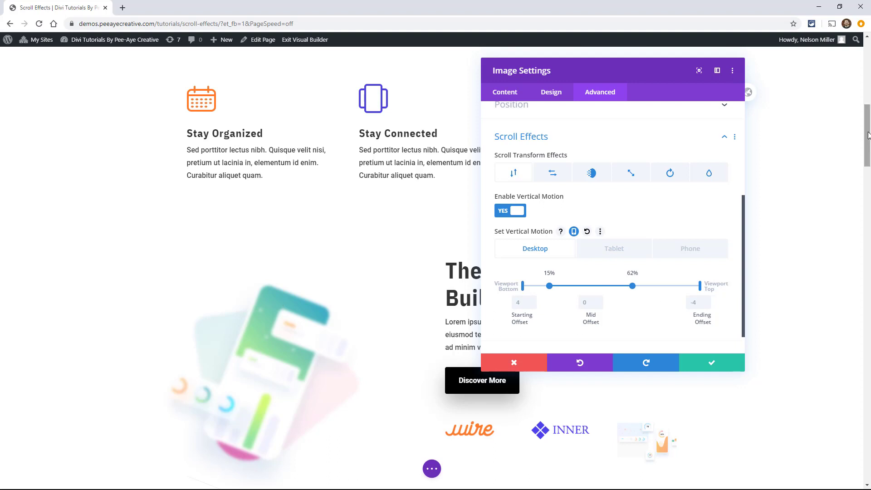
{"action": "left_click_drag", "start_coordinate": [867, 135], "coordinate": [867, 155]}
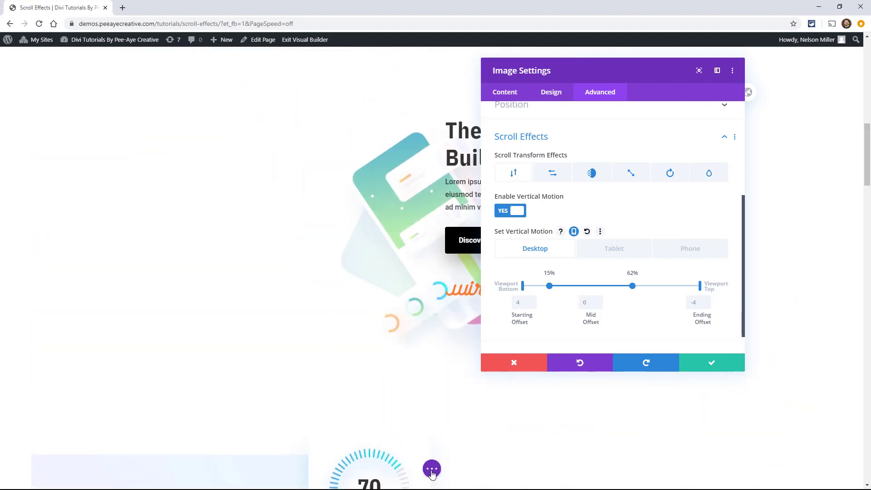
- Switch Vertical Motion to its Phone values with a phone-width preview
{"action": "left_click", "coordinate": [432, 469]}
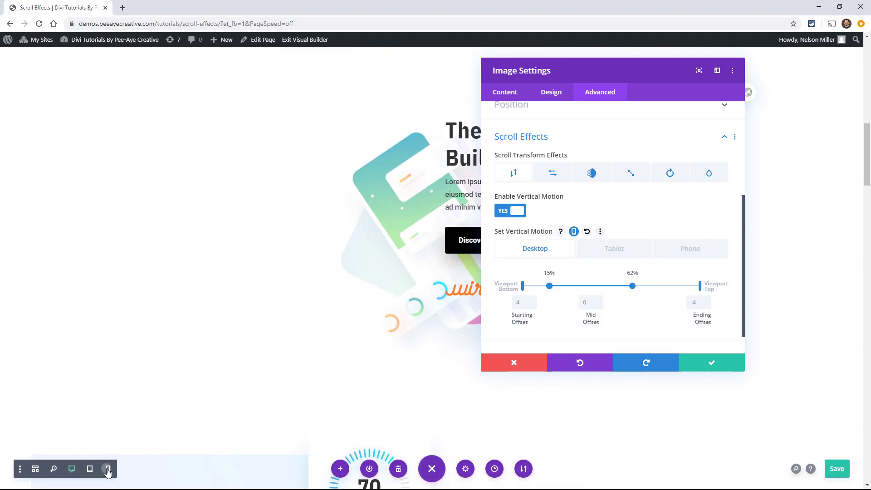
{"action": "left_click", "coordinate": [695, 256]}
{"action": "left_click", "coordinate": [689, 252]}
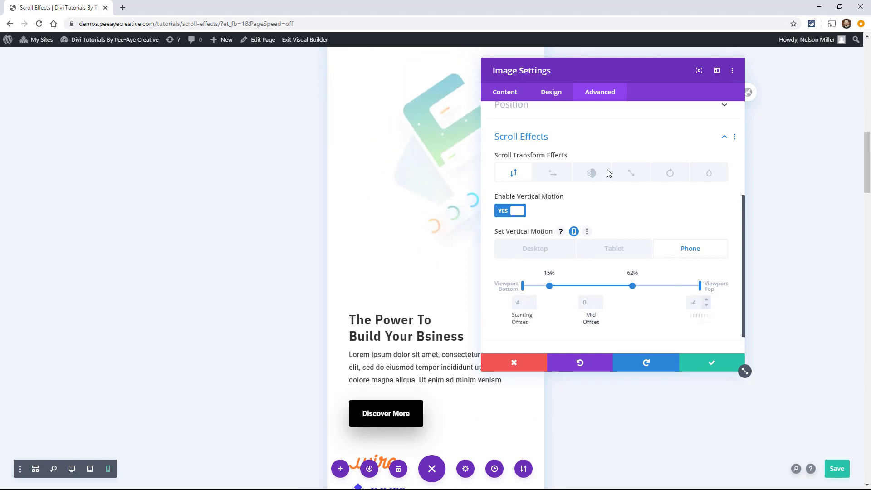
{"action": "left_click_drag", "start_coordinate": [571, 67], "coordinate": [634, 68]}
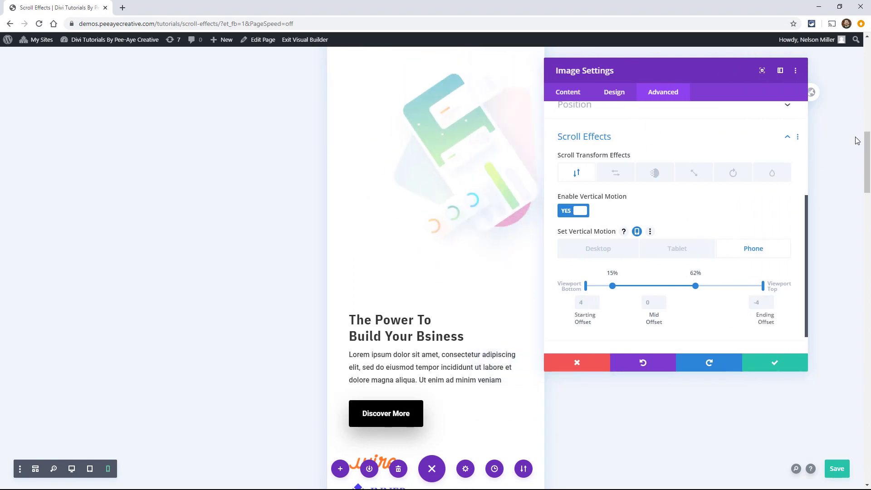
{"action": "mouse_move", "coordinate": [866, 136]}
{"action": "left_mouse_down"}
{"action": "mouse_move", "coordinate": [866, 147]}
{"action": "mouse_move", "coordinate": [867, 133]}
{"action": "left_mouse_up"}
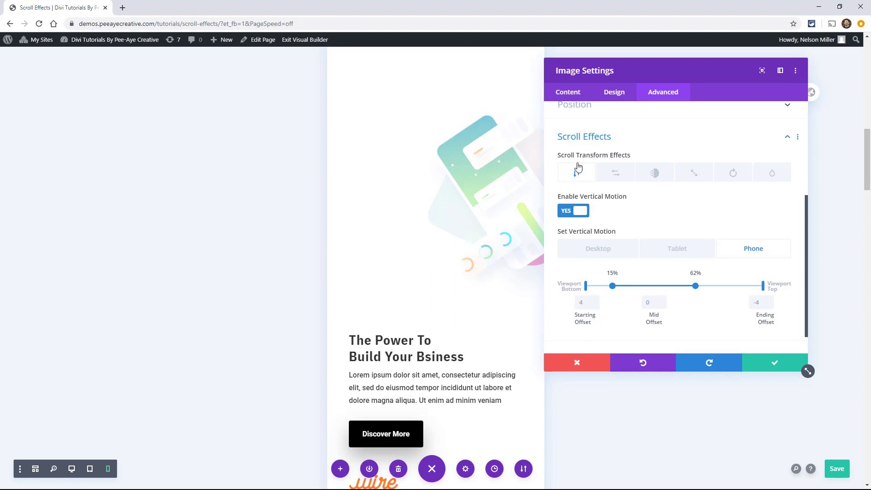
- Set the phone vertical and horizontal motion offsets to 0
{"action": "double_click", "coordinate": [581, 302]}
{"action": "type", "text": "0"}
{"action": "double_click", "coordinate": [756, 302]}
{"action": "type", "text": "0"}
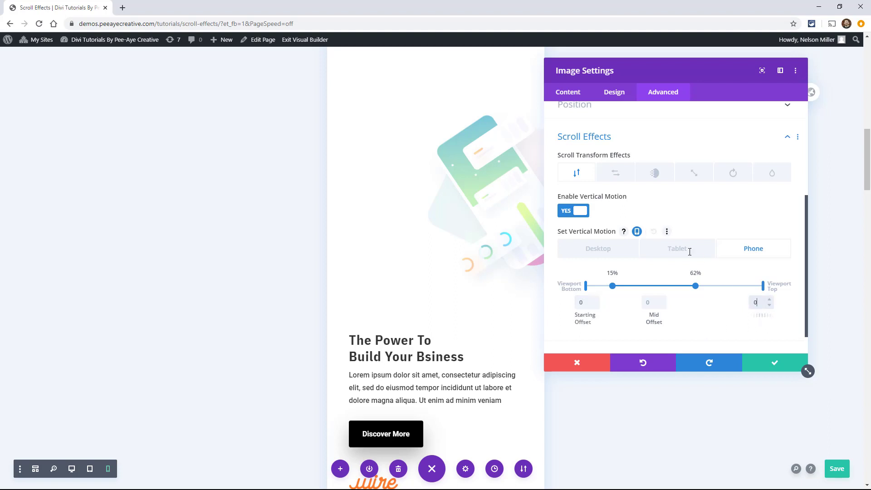
{"action": "left_click", "coordinate": [615, 176]}
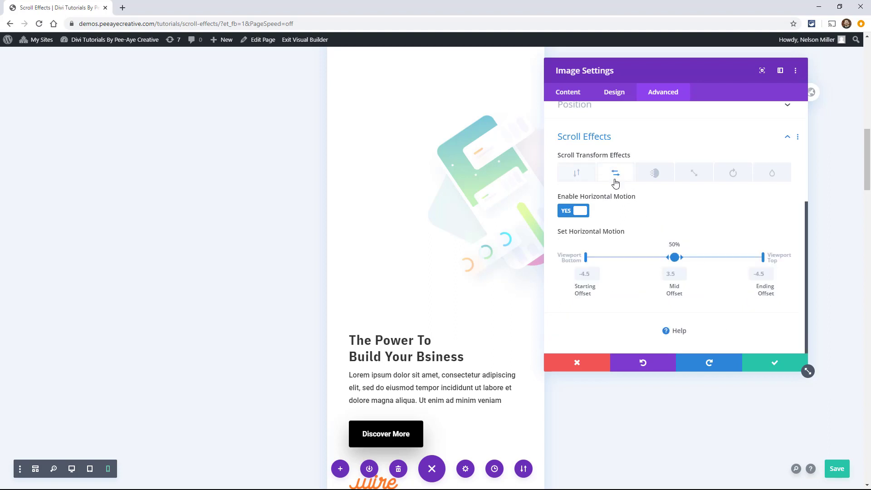
{"action": "double_click", "coordinate": [585, 274]}
{"action": "type", "text": "0"}
{"action": "double_click", "coordinate": [666, 275]}
{"action": "type", "text": "0"}
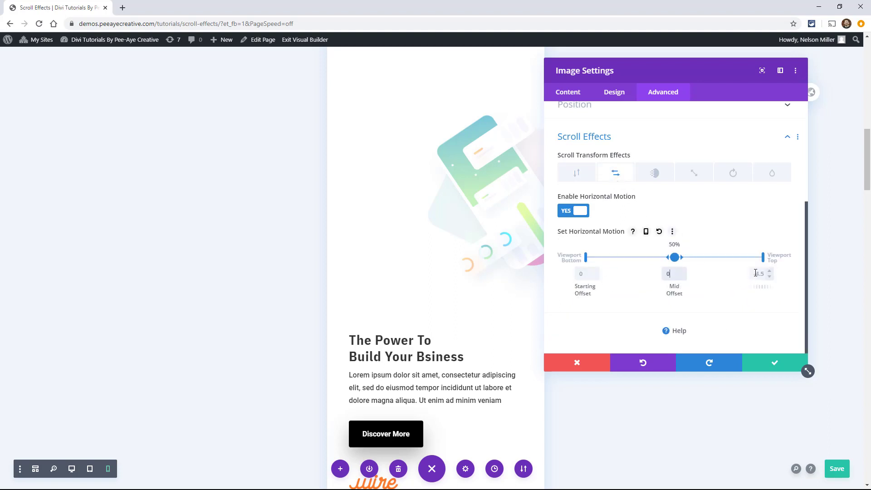
- Set phone starting opacity to 0, then check scaling, rotation and blur settings
{"action": "left_click", "coordinate": [653, 176]}
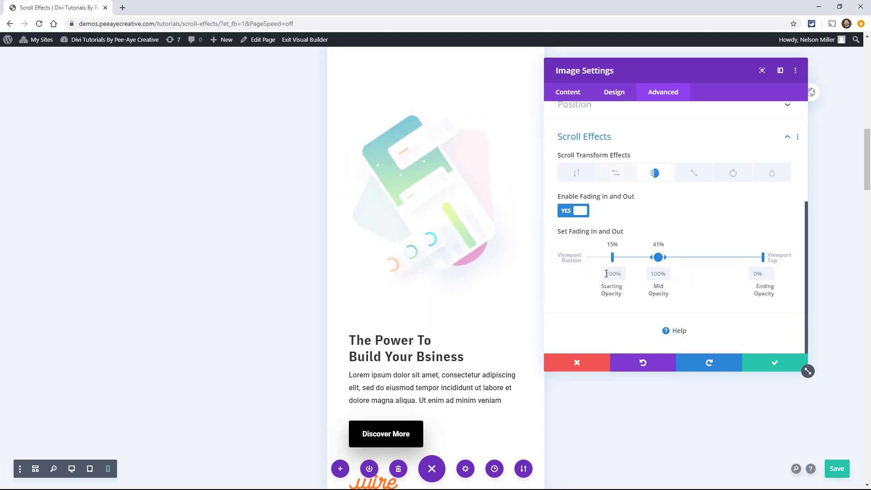
{"action": "double_click", "coordinate": [606, 273]}
{"action": "type", "text": "0"}
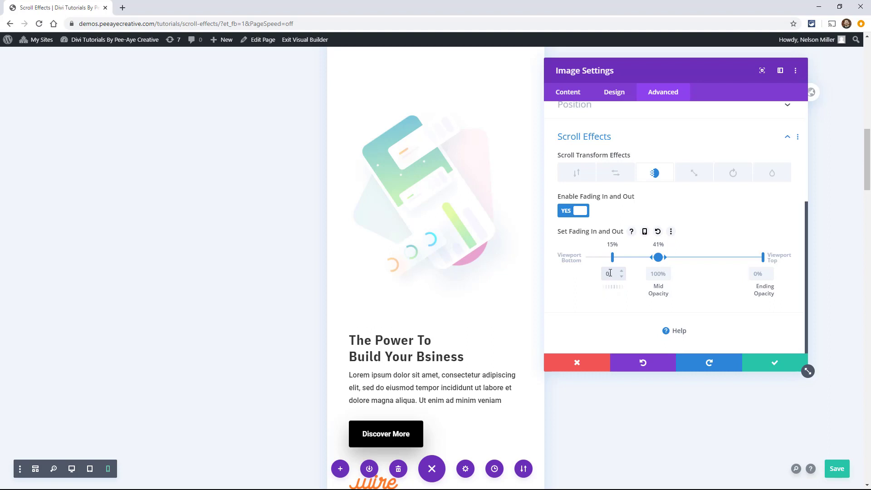
{"action": "left_click", "coordinate": [693, 173]}
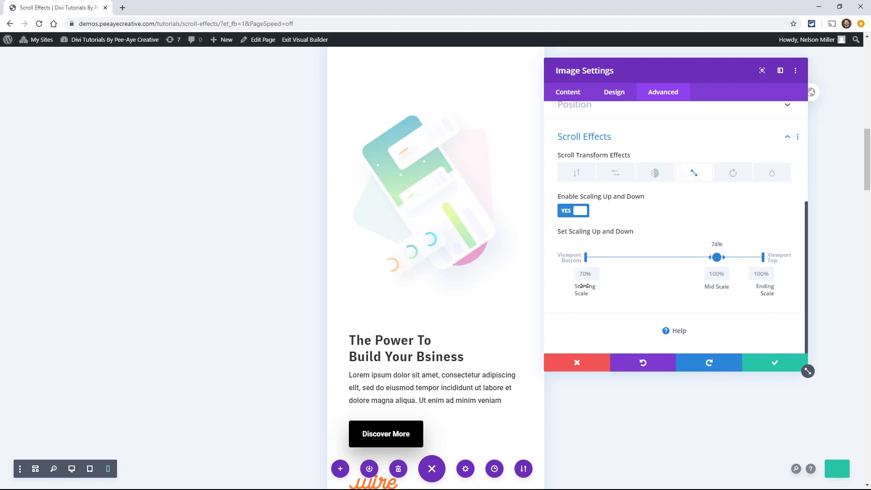
{"action": "left_click", "coordinate": [584, 273]}
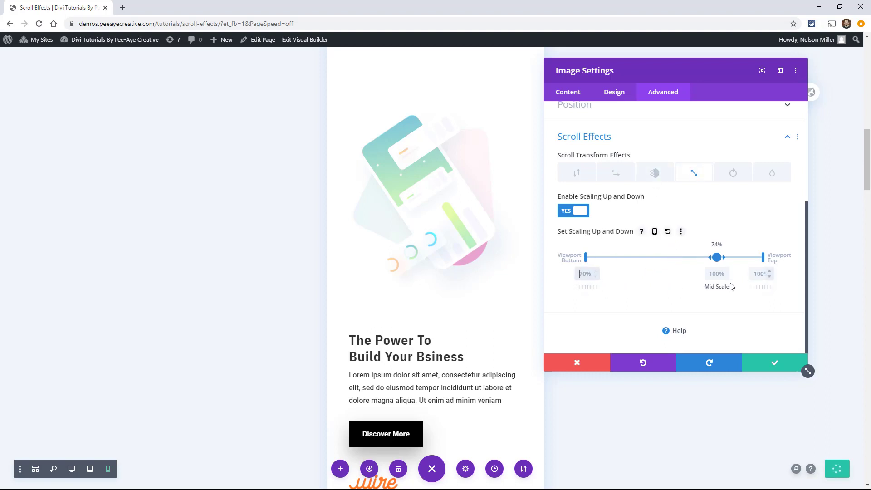
{"action": "left_click", "coordinate": [733, 178]}
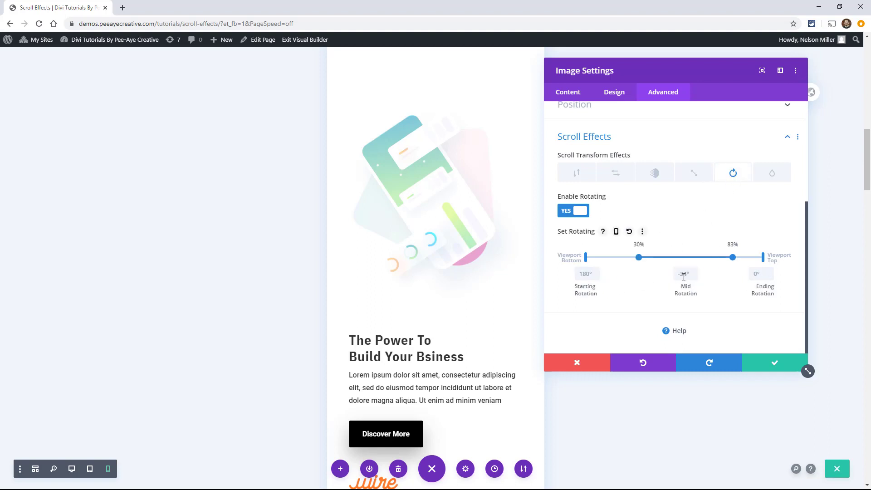
{"action": "left_click", "coordinate": [766, 175]}
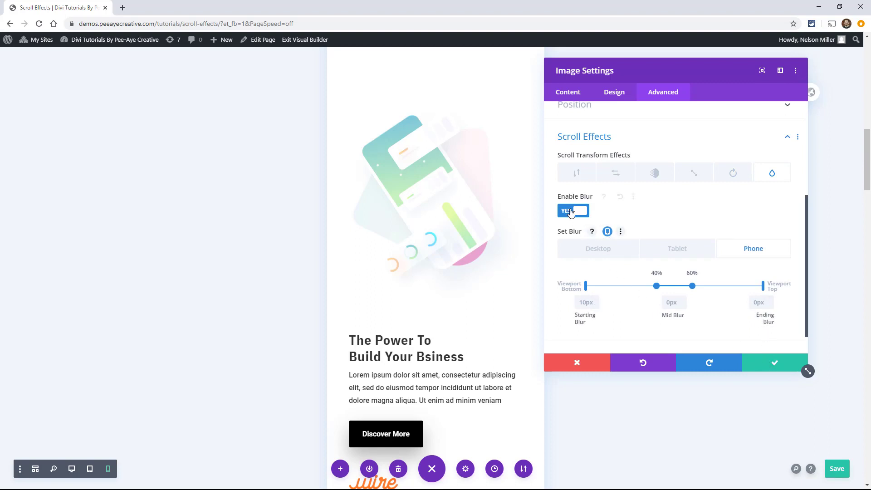
{"action": "left_click", "coordinate": [575, 173]}
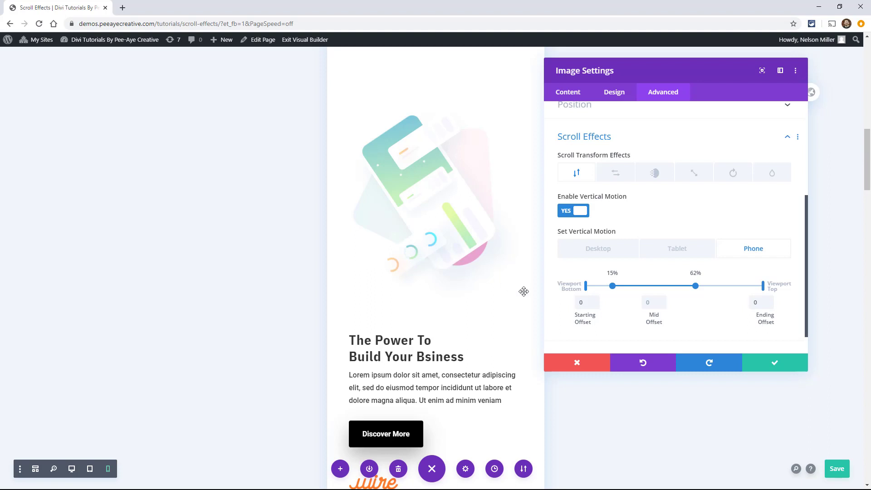
- Return the preview to desktop width and save the image settings
{"action": "left_click", "coordinate": [71, 473]}
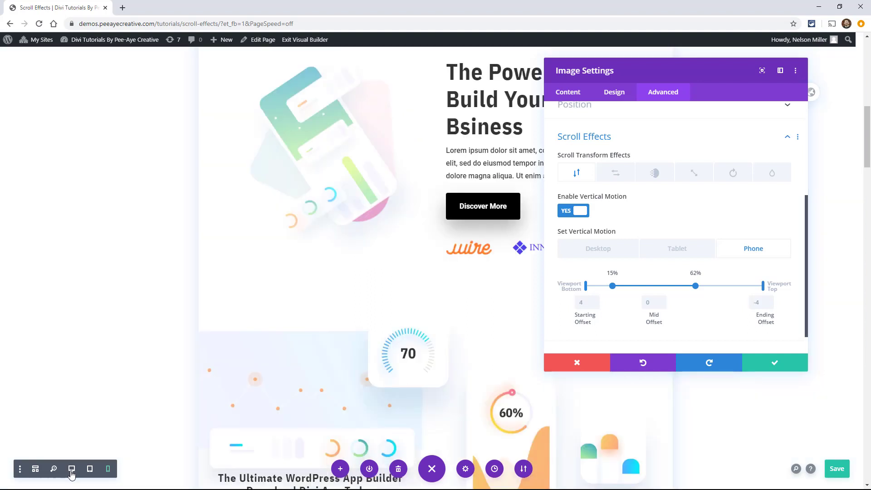
{"action": "left_click", "coordinate": [777, 364]}
{"action": "scroll", "coordinate": [524, 289], "scroll_direction": "up", "scroll_amount": 10}
{"action": "scroll", "coordinate": [194, 251], "scroll_direction": "down", "scroll_amount": 6}
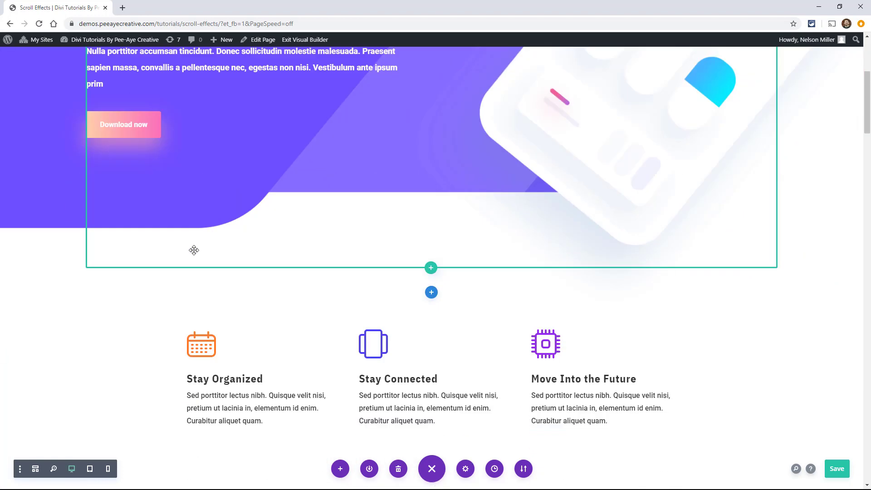
{"action": "scroll", "coordinate": [194, 252], "scroll_direction": "down", "scroll_amount": 4}
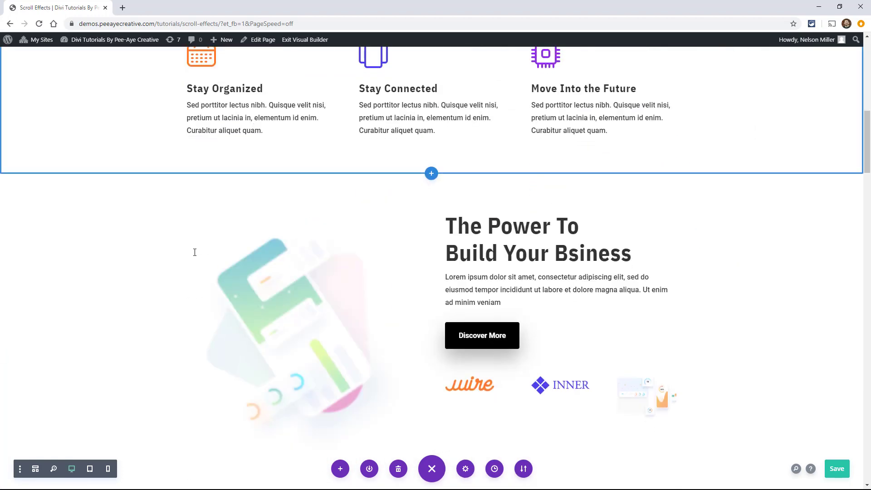
{"action": "scroll", "coordinate": [194, 252], "scroll_direction": "down", "scroll_amount": 3}
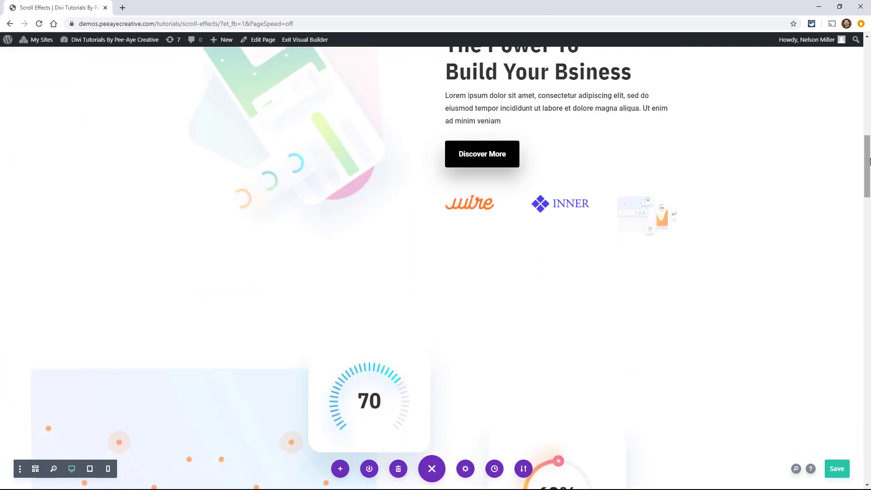
- Scroll the page to preview the phone image's scroll effects
{"action": "left_click_drag", "start_coordinate": [868, 162], "coordinate": [868, 152]}
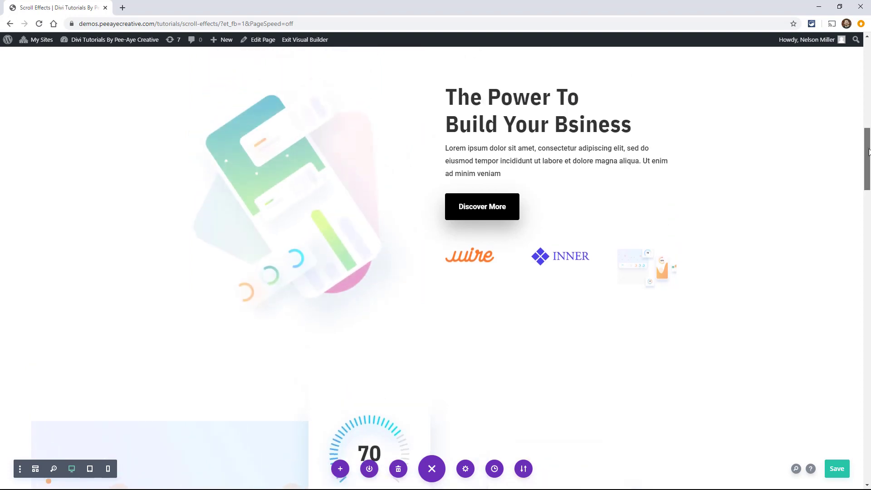
{"action": "scroll", "coordinate": [868, 148], "scroll_direction": "up", "scroll_amount": 3}
{"action": "scroll", "coordinate": [866, 148], "scroll_direction": "down", "scroll_amount": 2}
{"action": "scroll", "coordinate": [866, 150], "scroll_direction": "down", "scroll_amount": 1}
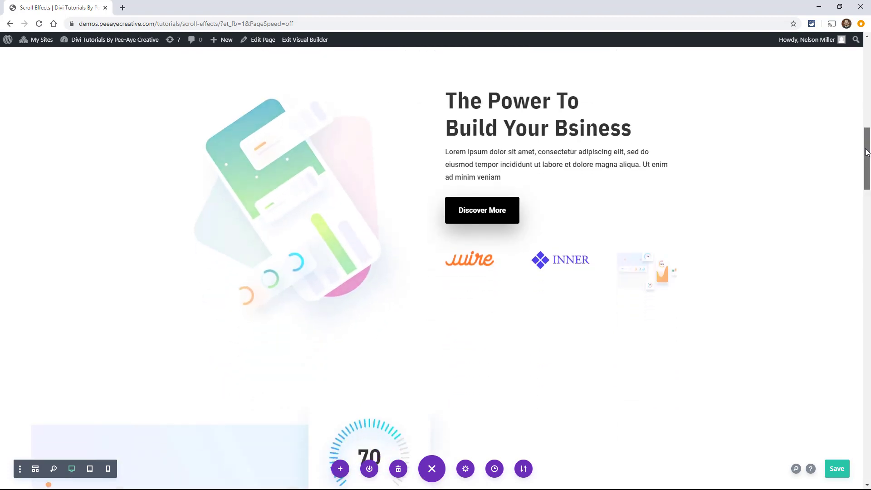
{"action": "left_click_drag", "start_coordinate": [866, 152], "coordinate": [867, 142]}
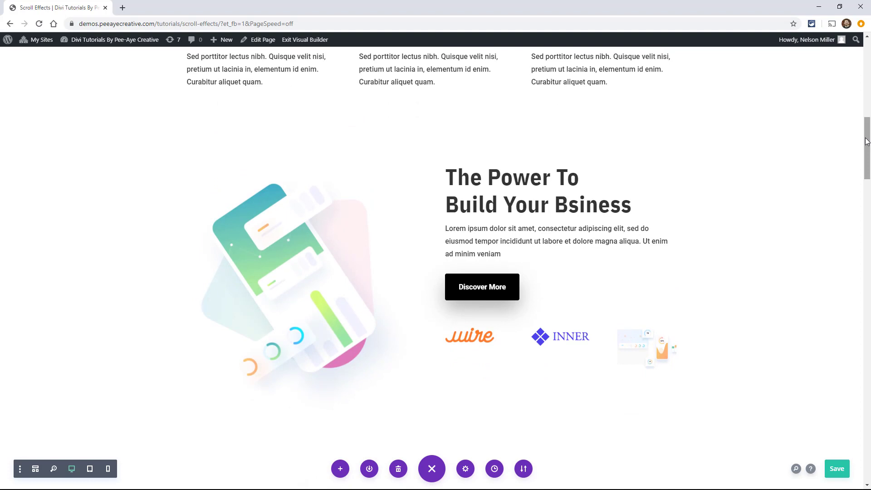